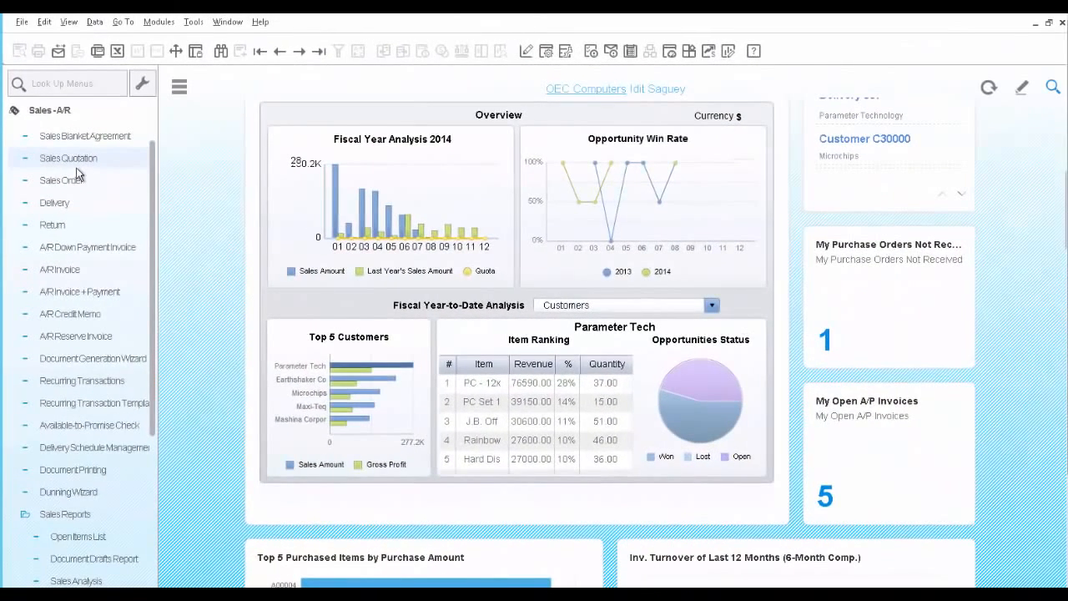
# - Start a new sales quotation and choose Earthshaker Corporation as the customer
pyautogui.click(75, 166)
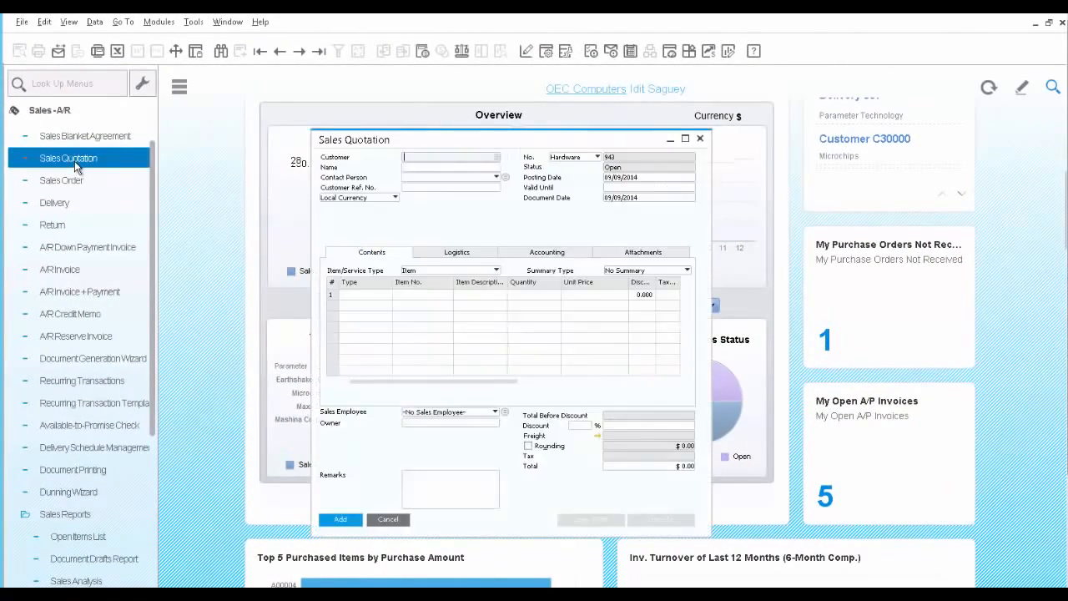
pyautogui.click(497, 157)
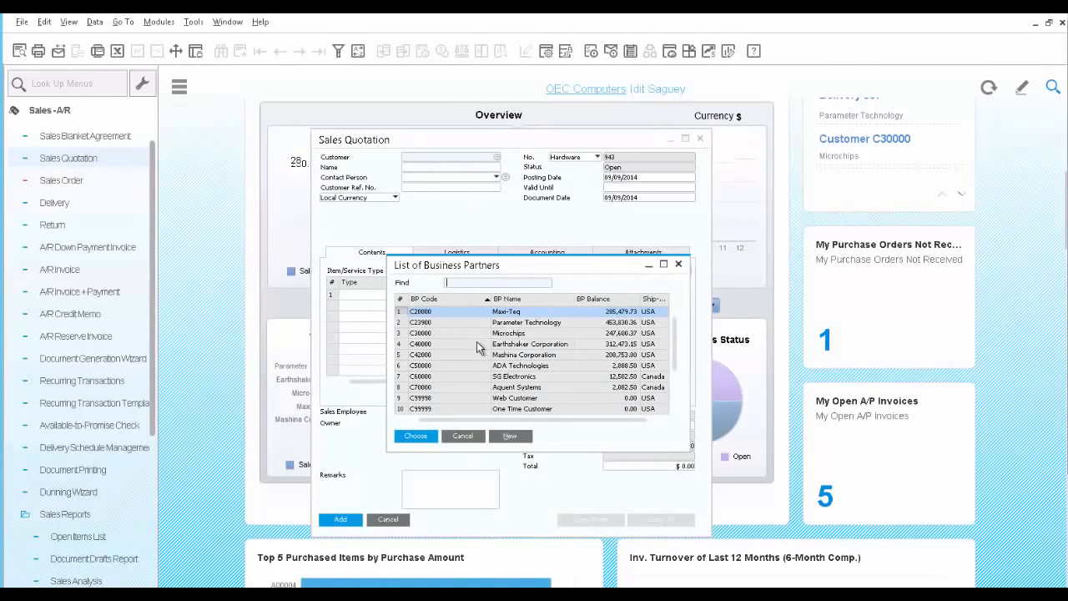
pyautogui.click(478, 345)
pyautogui.click(417, 437)
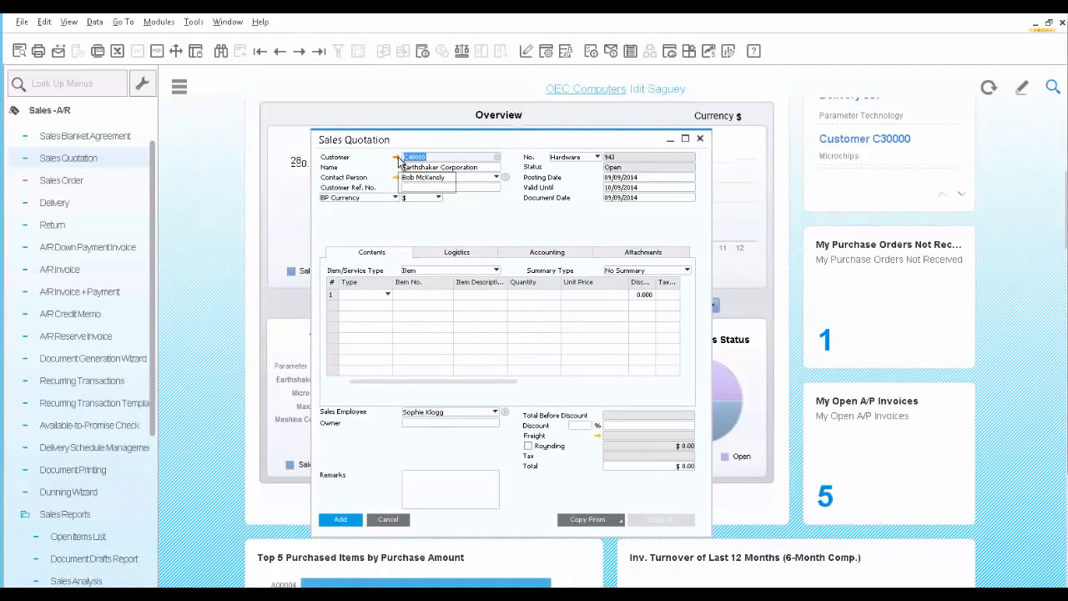
# - Open the customer's master data from the quotation and review the contact persons, addresses and payment terms
pyautogui.click(397, 158)
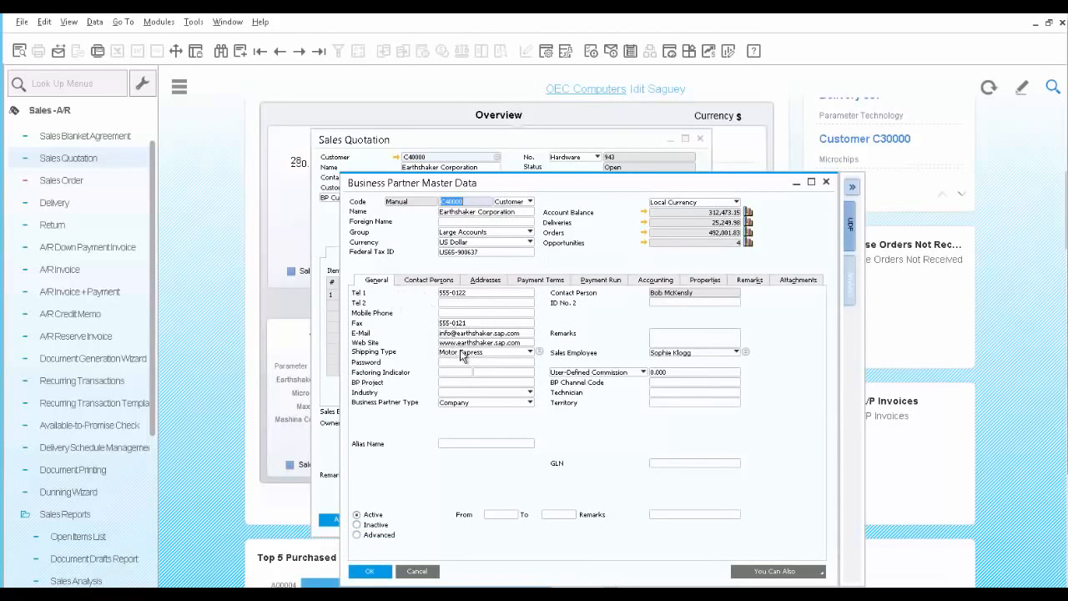
pyautogui.click(438, 282)
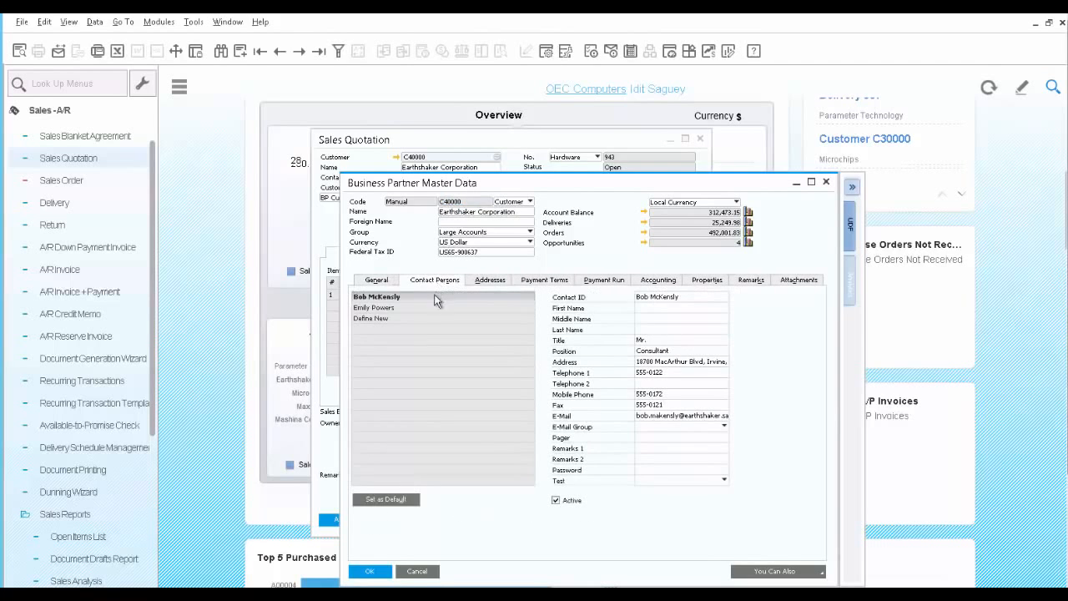
pyautogui.click(486, 282)
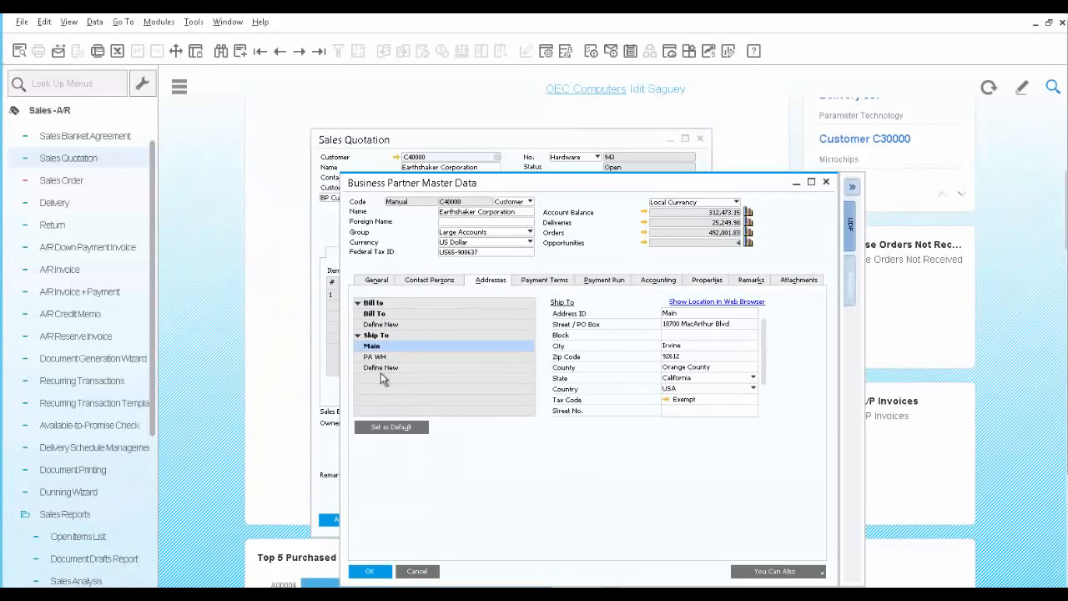
pyautogui.click(544, 282)
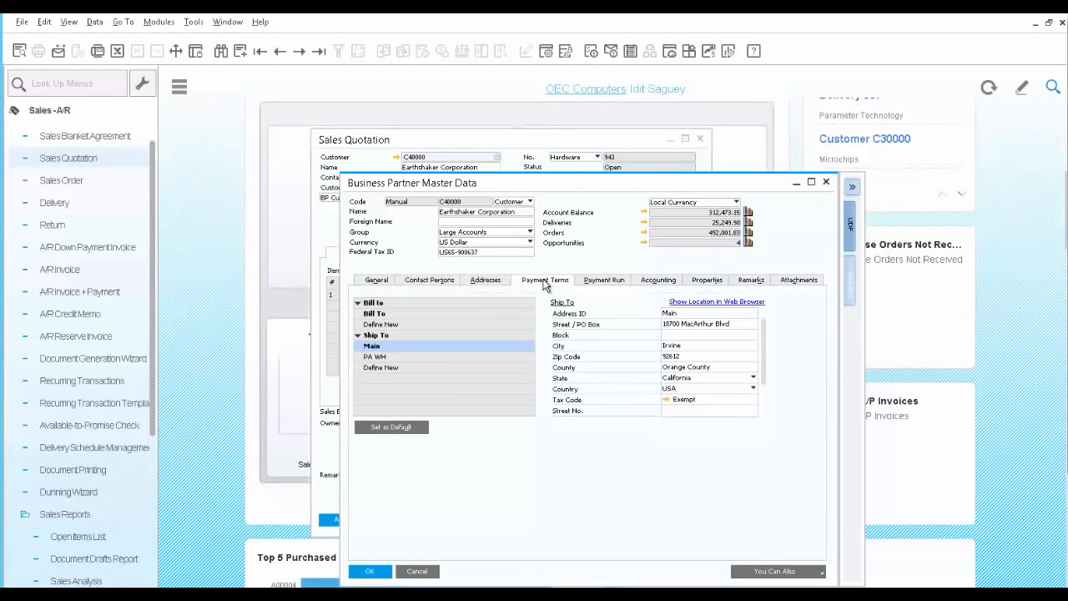
# - Review the customer's analytics charts for top 5 items, BPBalances and Sales Amounts, and close the master data
pyautogui.click(851, 286)
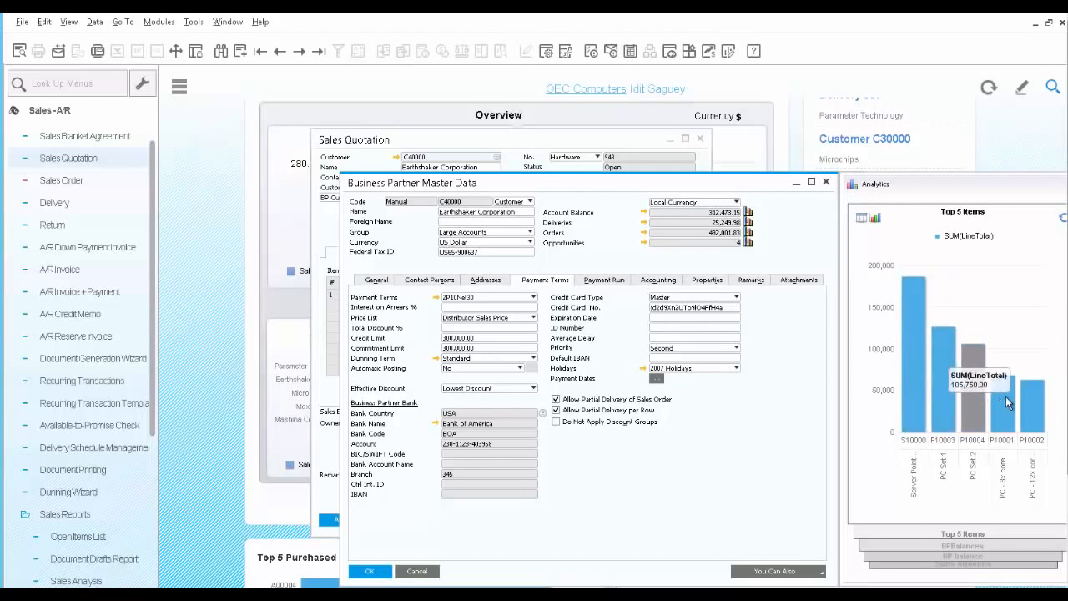
pyautogui.click(956, 550)
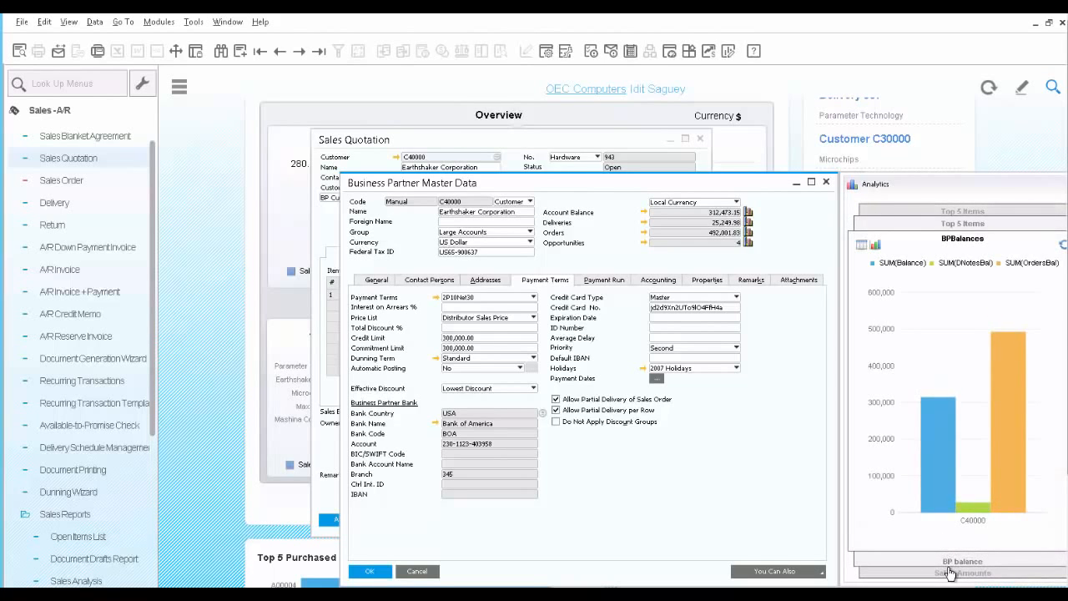
pyautogui.click(950, 574)
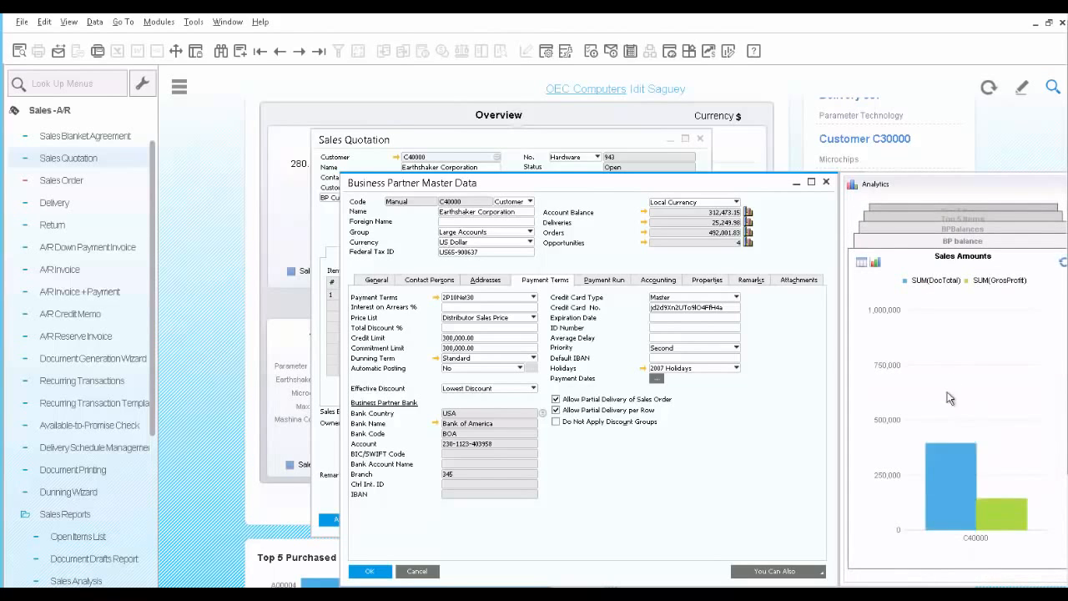
pyautogui.moveTo(949, 439)
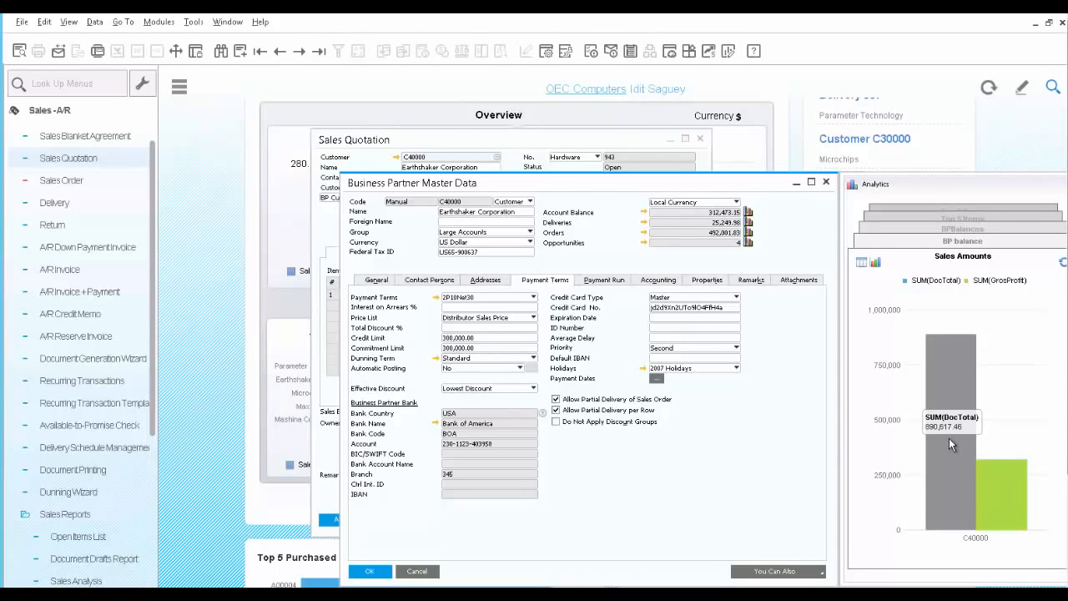
pyautogui.click(826, 184)
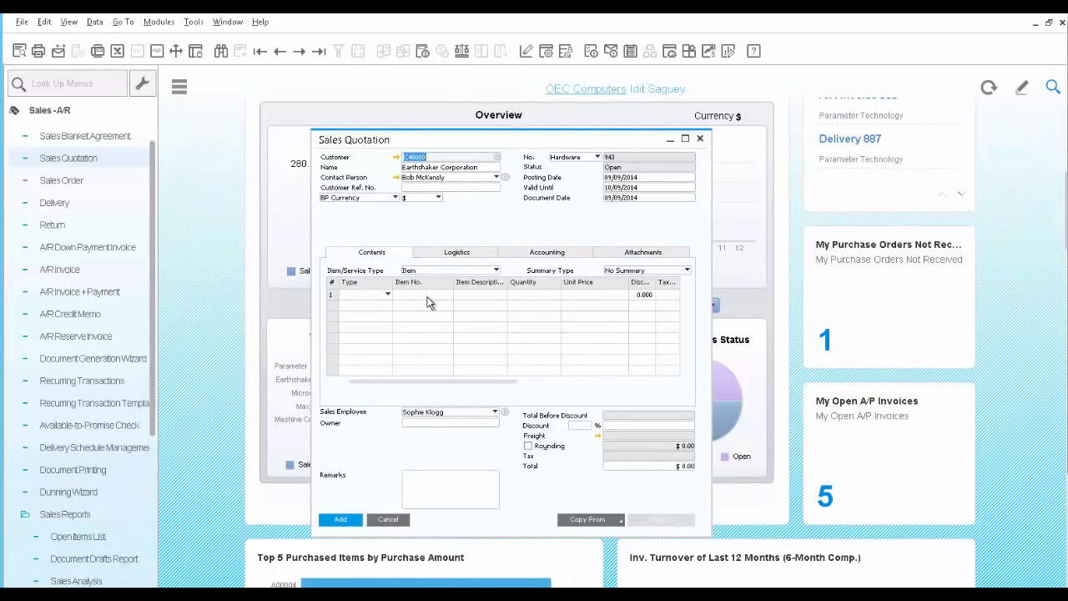
# - Add item S10000, Server Point 10000 Premium, to the first line of the quotation
pyautogui.click(426, 297)
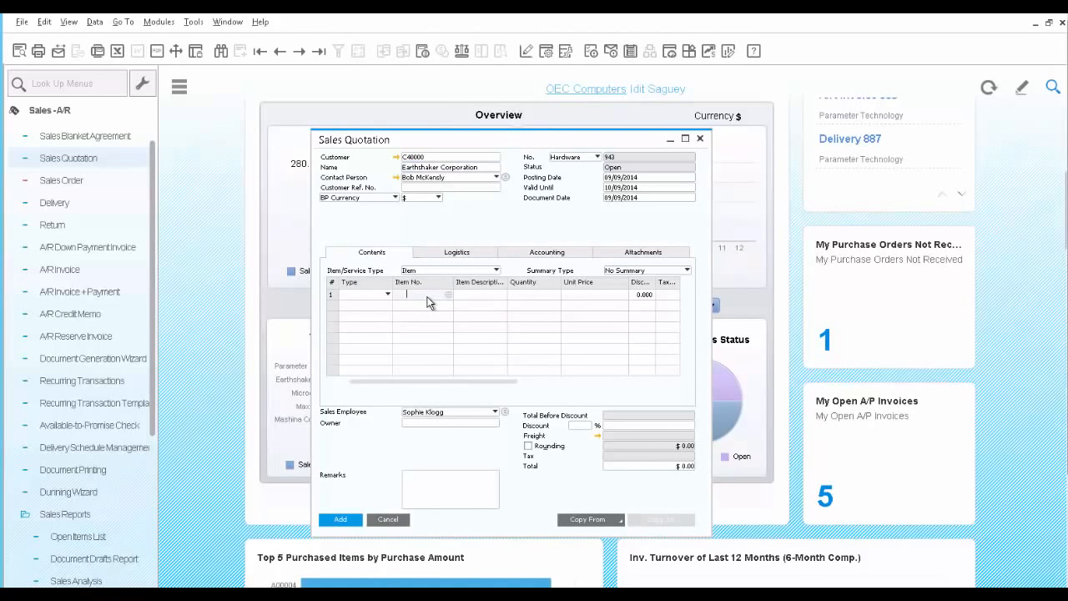
pyautogui.write('S10000')
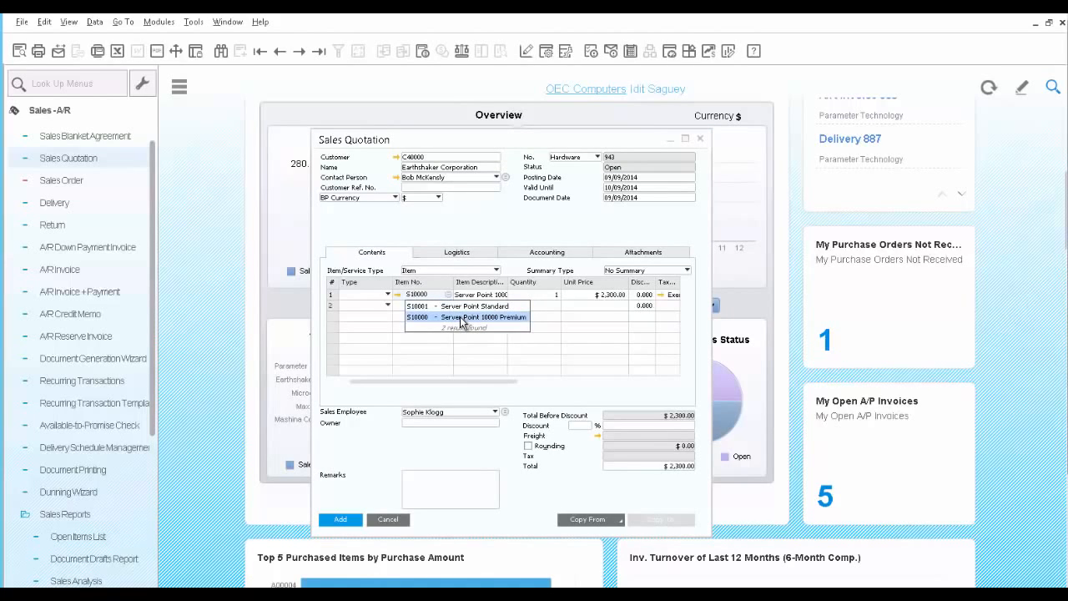
pyautogui.click(464, 319)
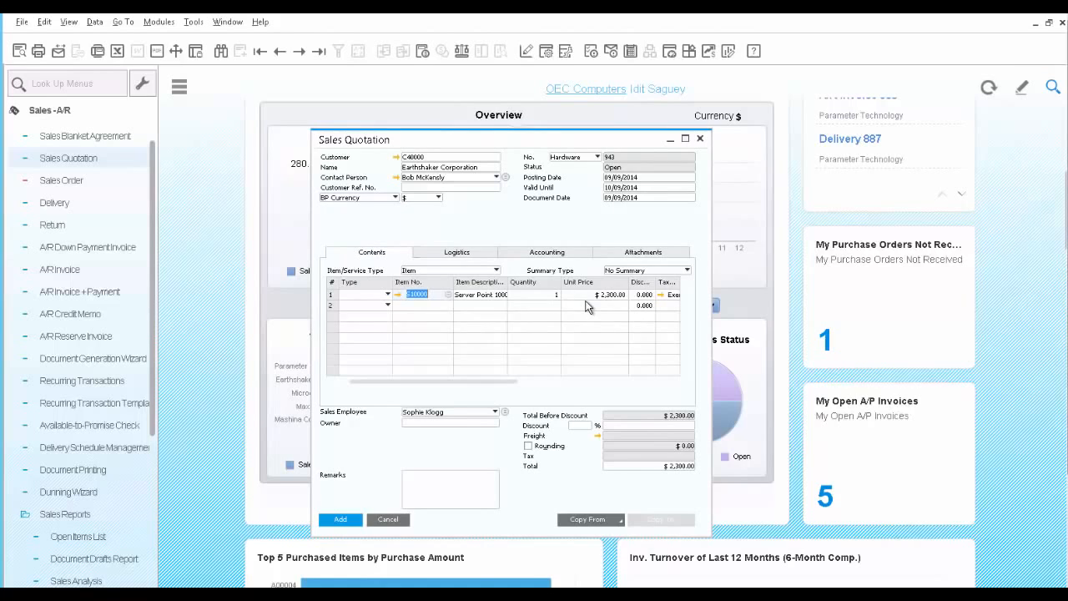
# - Make the second quotation line an Alternative and fill it with item S10001, Server Point Standard
pyautogui.click(387, 304)
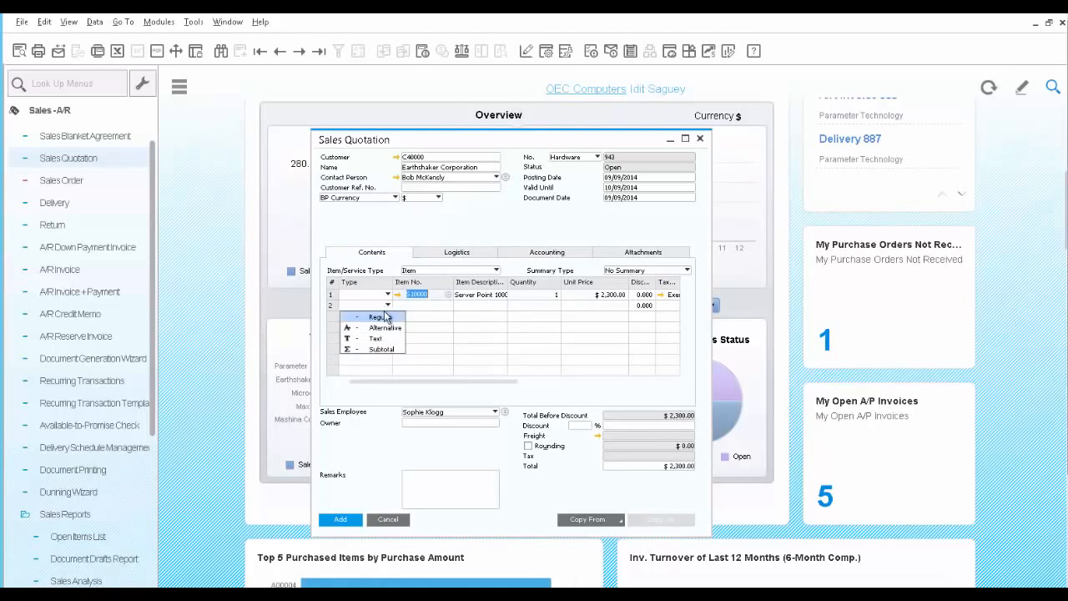
pyautogui.click(386, 328)
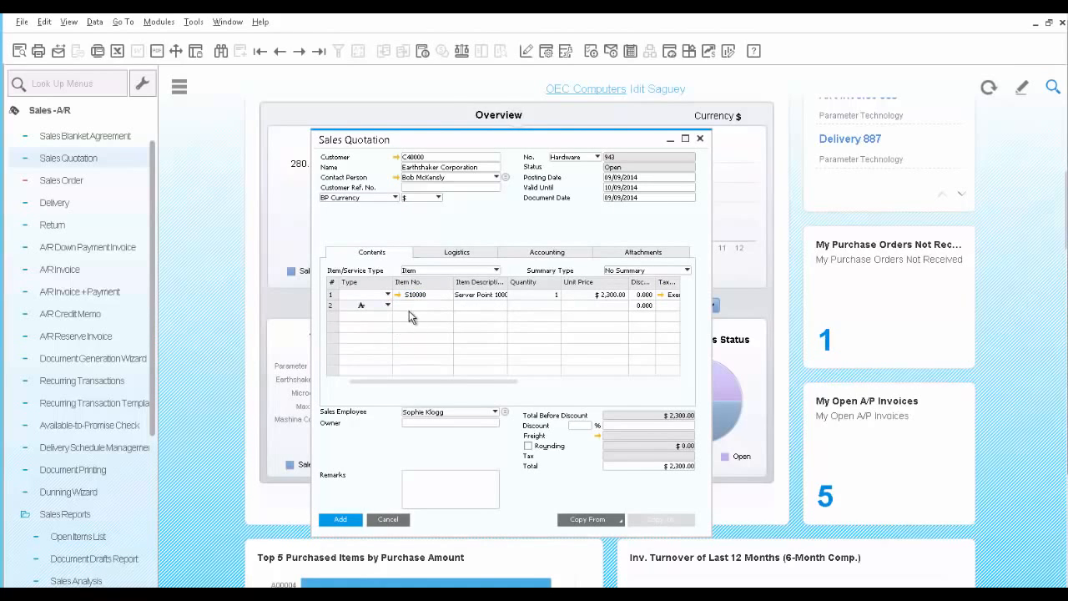
pyautogui.click(412, 307)
pyautogui.write('S1')
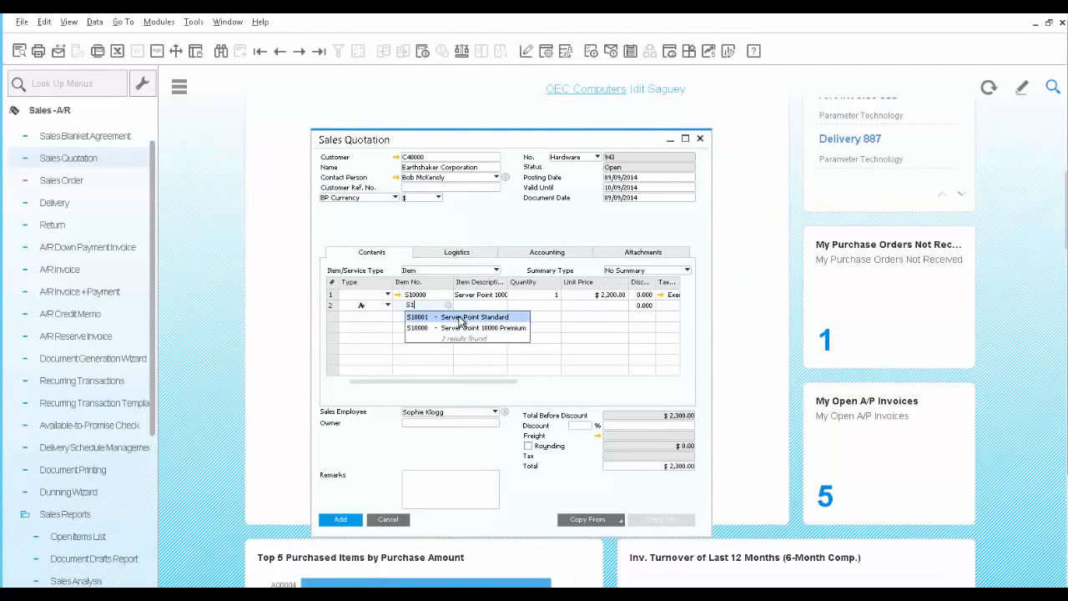
pyautogui.click(460, 322)
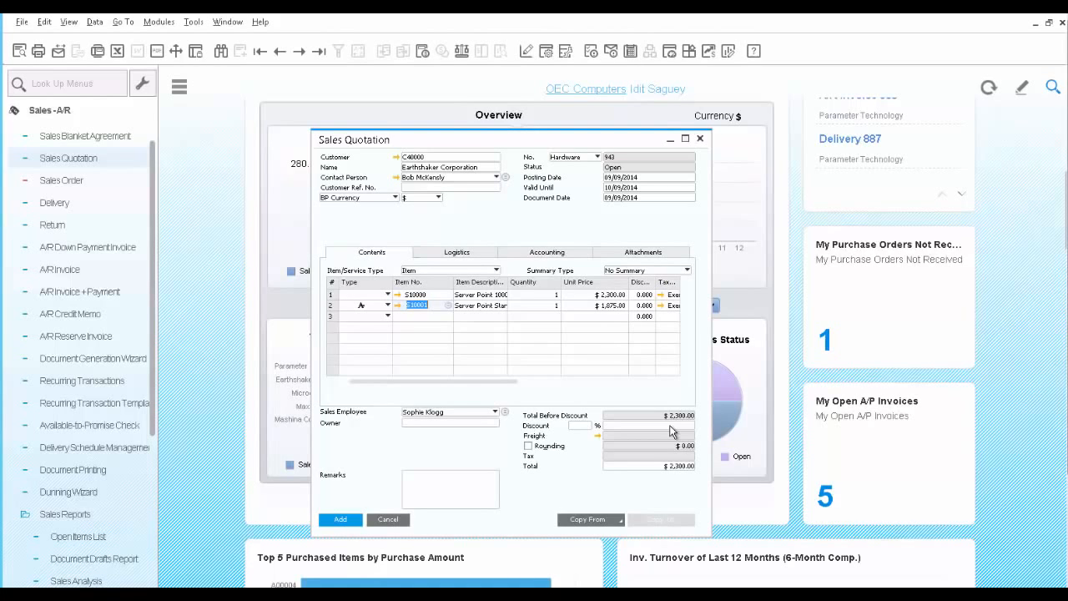
# - Give the whole quotation a 5% discount
pyautogui.click(581, 426)
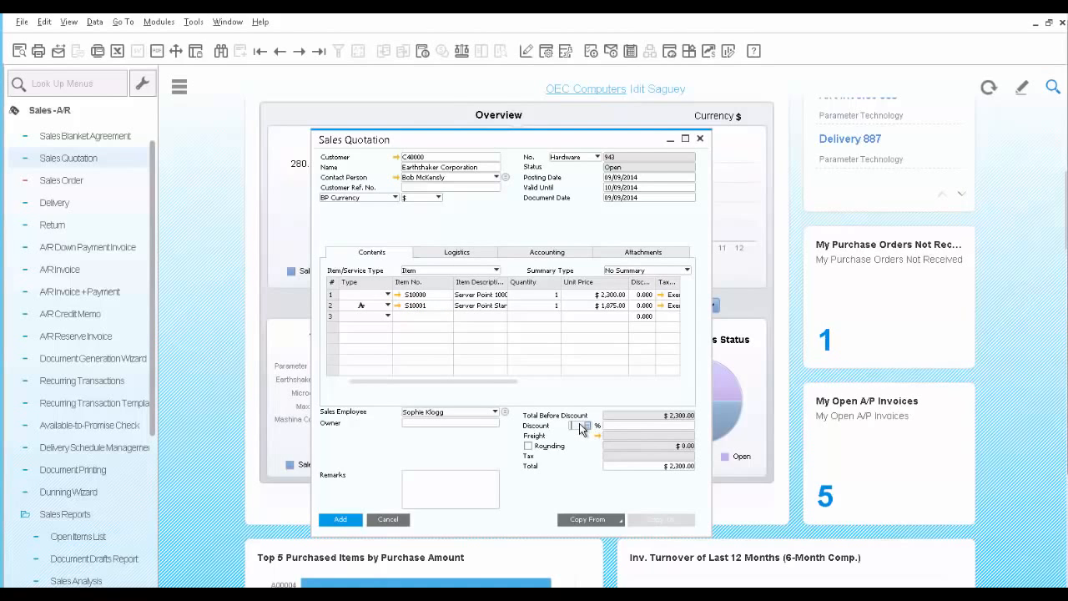
pyautogui.write('5')
pyautogui.press('Tab')
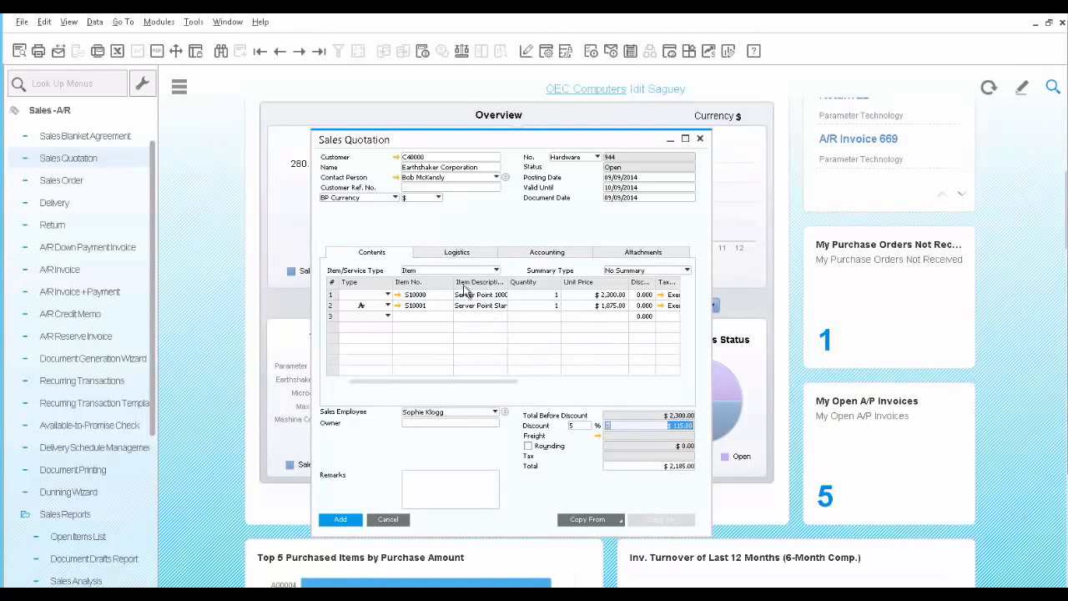
# - Preview the quotation's print layout, close the preview and add the quotation
pyautogui.click(21, 56)
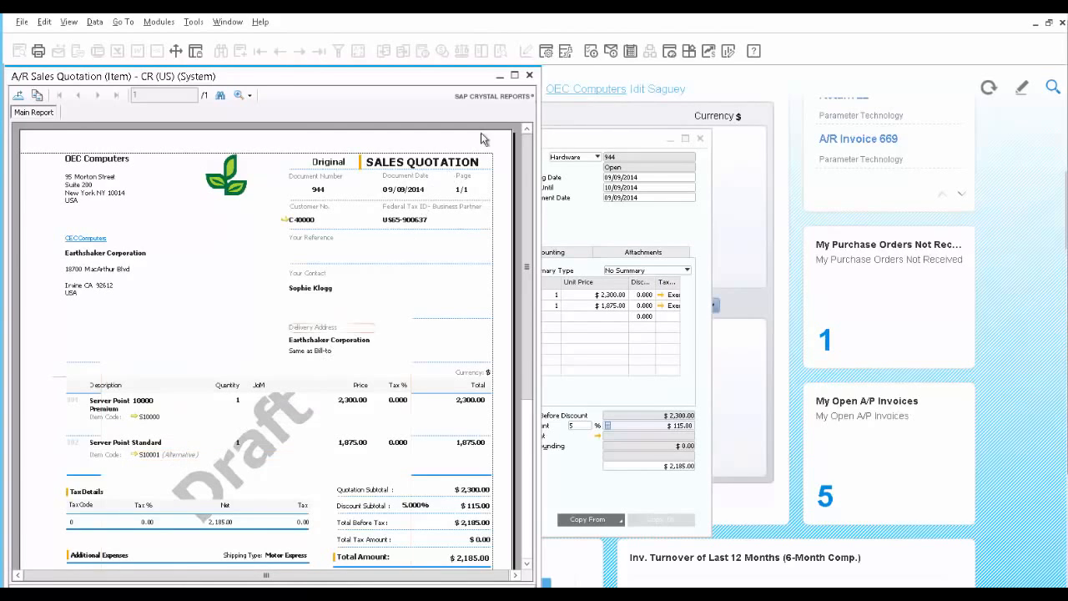
pyautogui.click(531, 75)
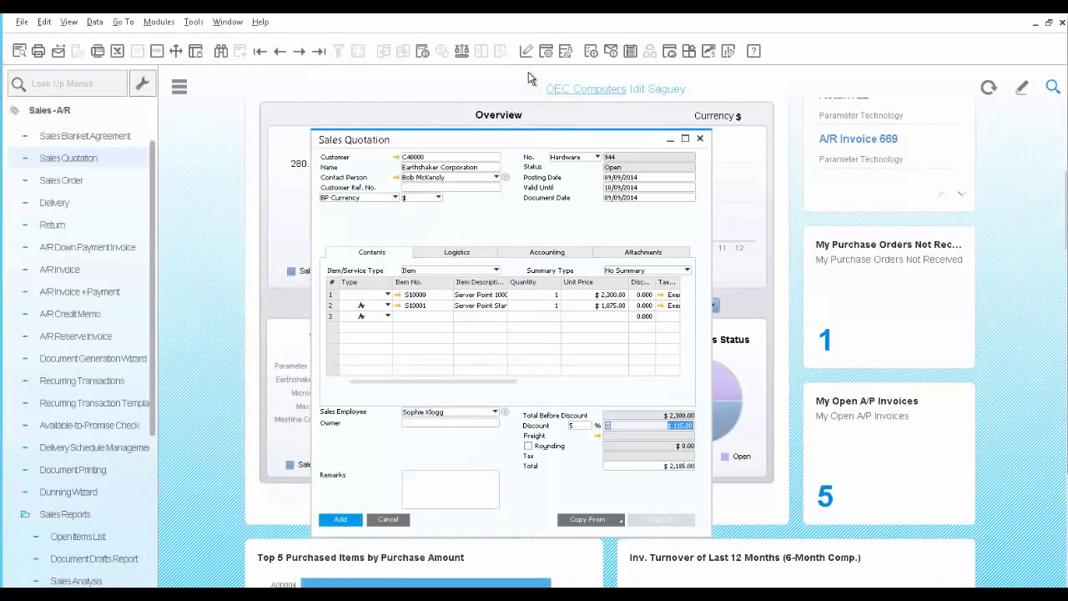
pyautogui.click(340, 520)
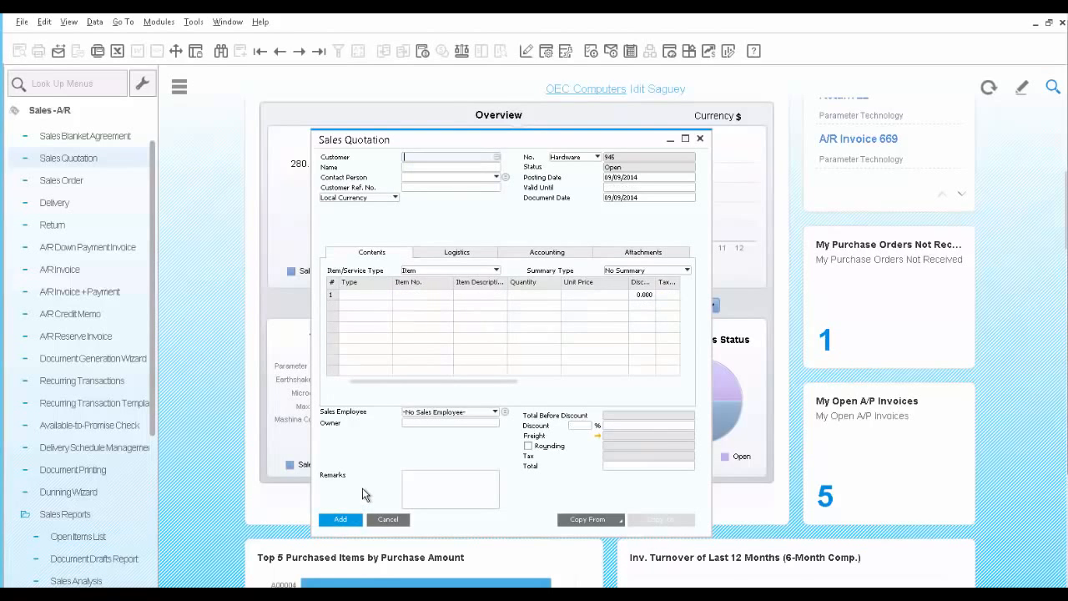
# - Display the last saved quotation and start an e-mail from it with an edited report attached
pyautogui.click(321, 51)
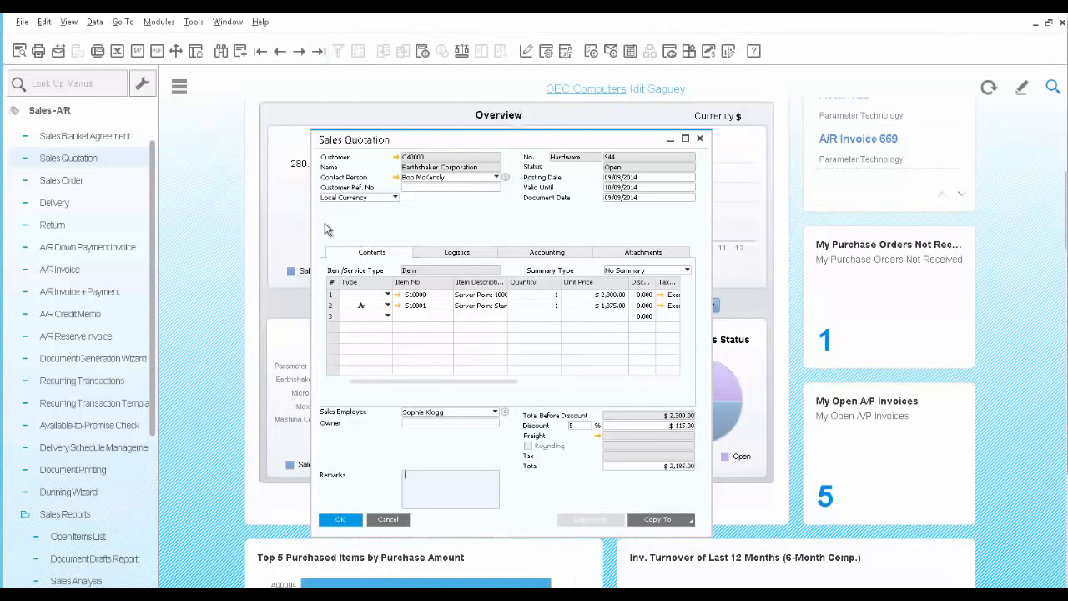
pyautogui.click(57, 53)
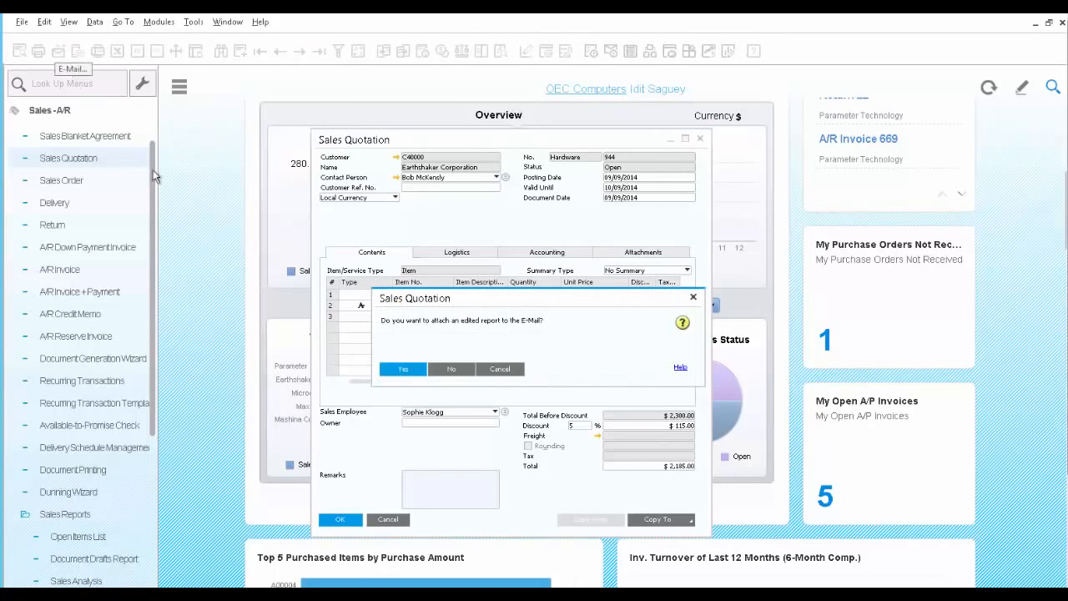
pyautogui.click(399, 369)
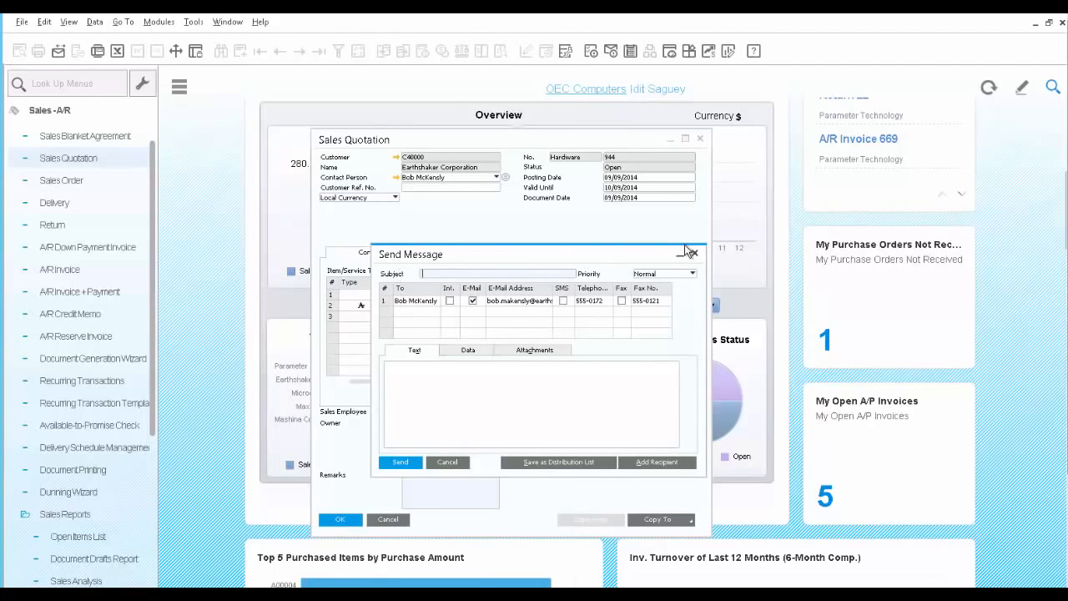
# - Enter the e-mail subject "Quotaion for servers" and the text "Attach please find quotation for 2 servers per your request"
pyautogui.click(384, 302)
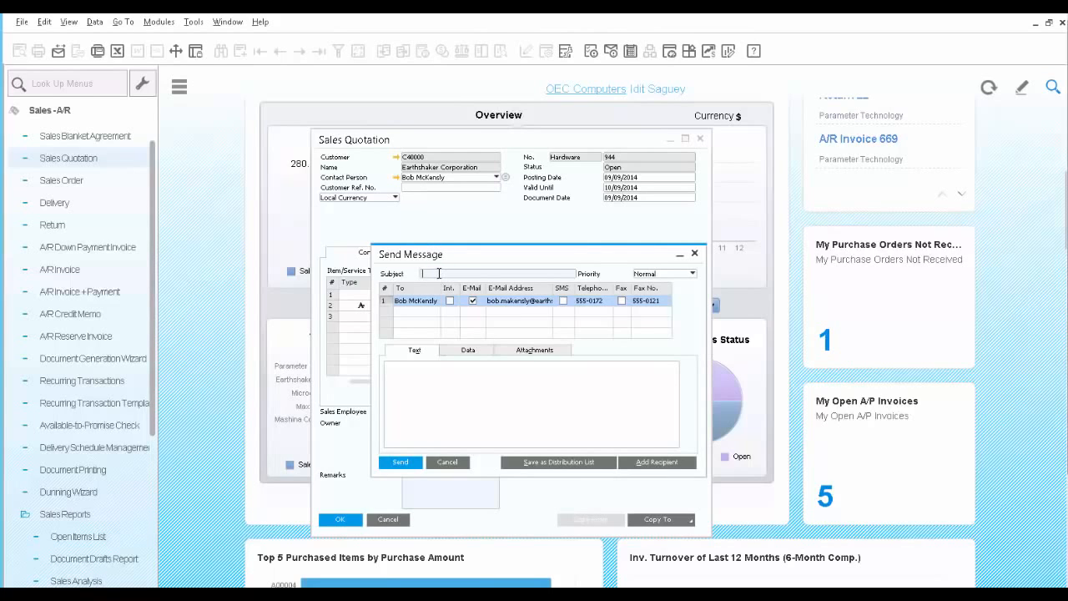
pyautogui.write('Quotation for servers')
pyautogui.click(457, 390)
pyautogui.write('At')
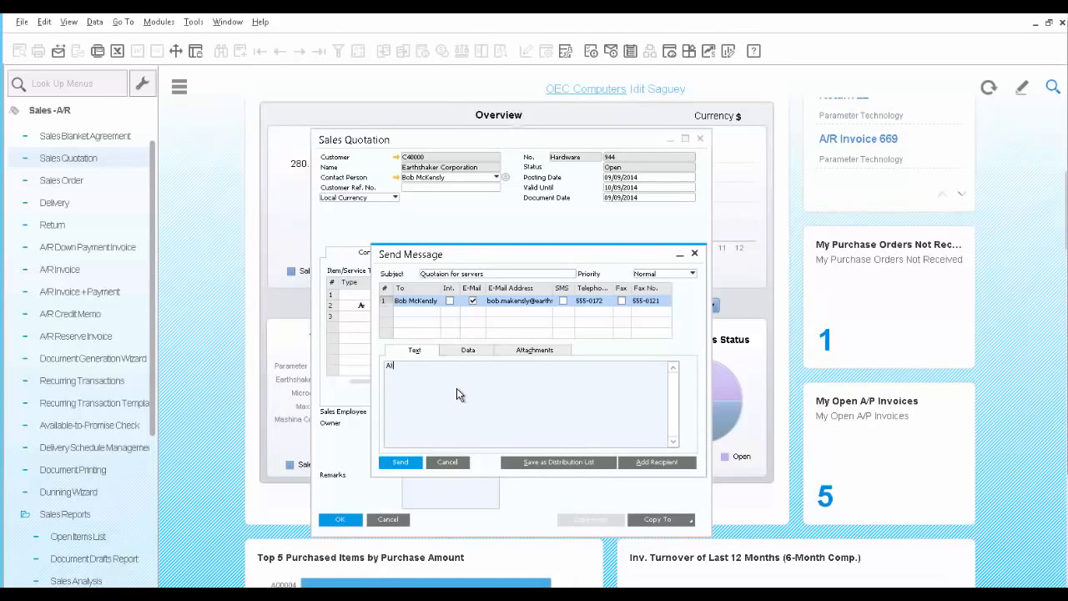
pyautogui.write('tach please find quotation for 2 servers per your request')
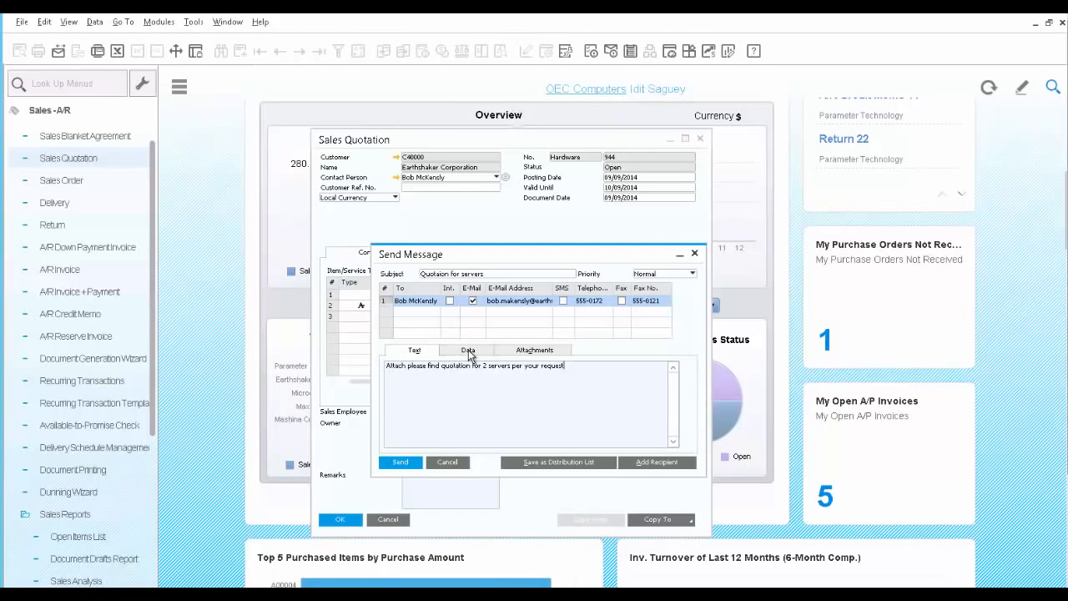
# - Check the e-mail's linked quotation data and attached file, and send the message, closing its window
pyautogui.click(470, 350)
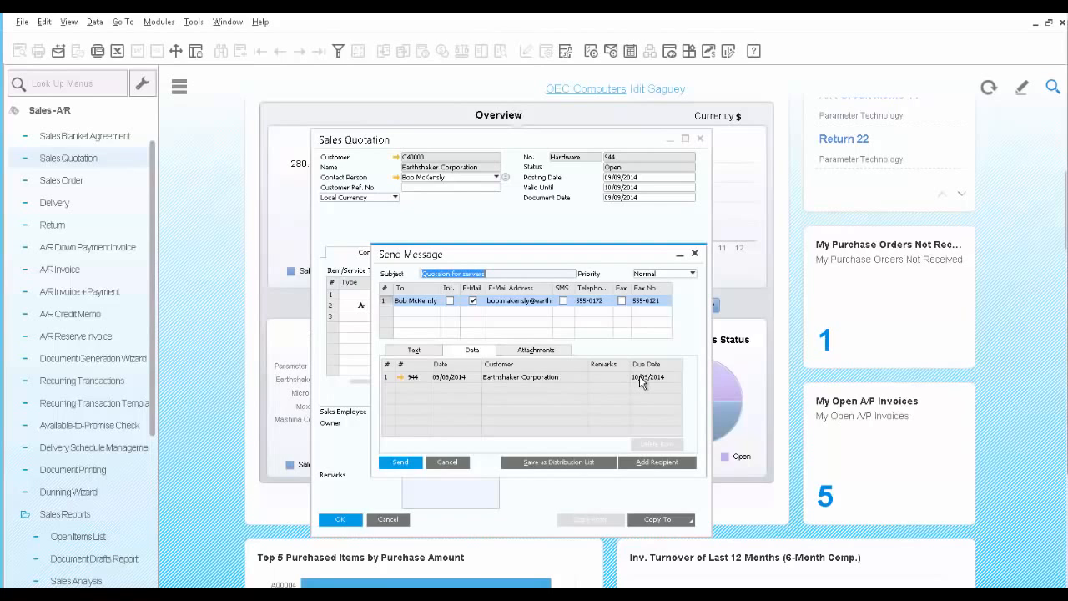
pyautogui.click(535, 352)
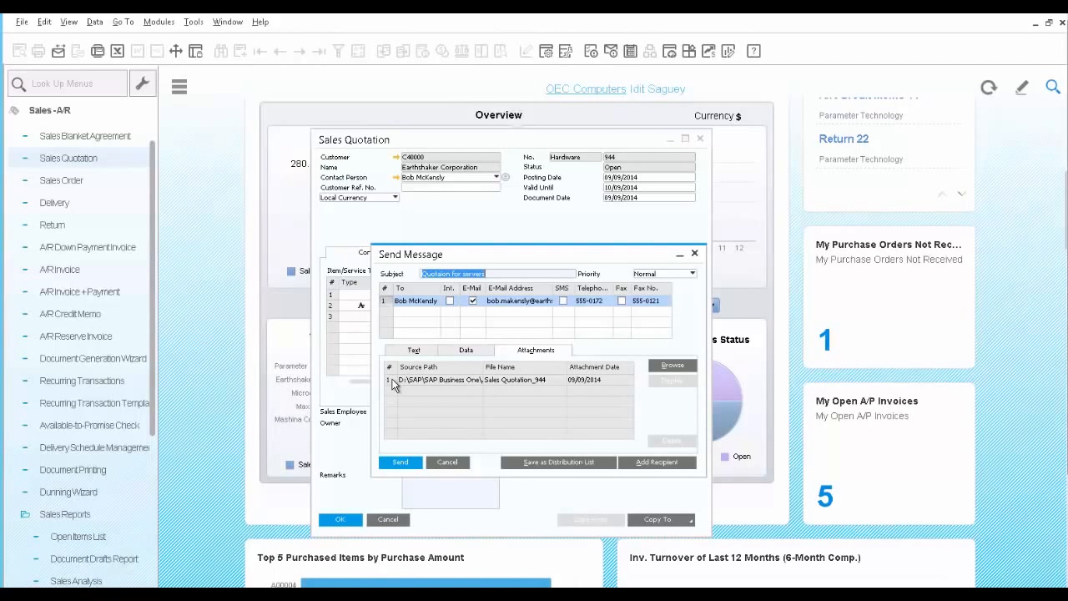
pyautogui.click(401, 464)
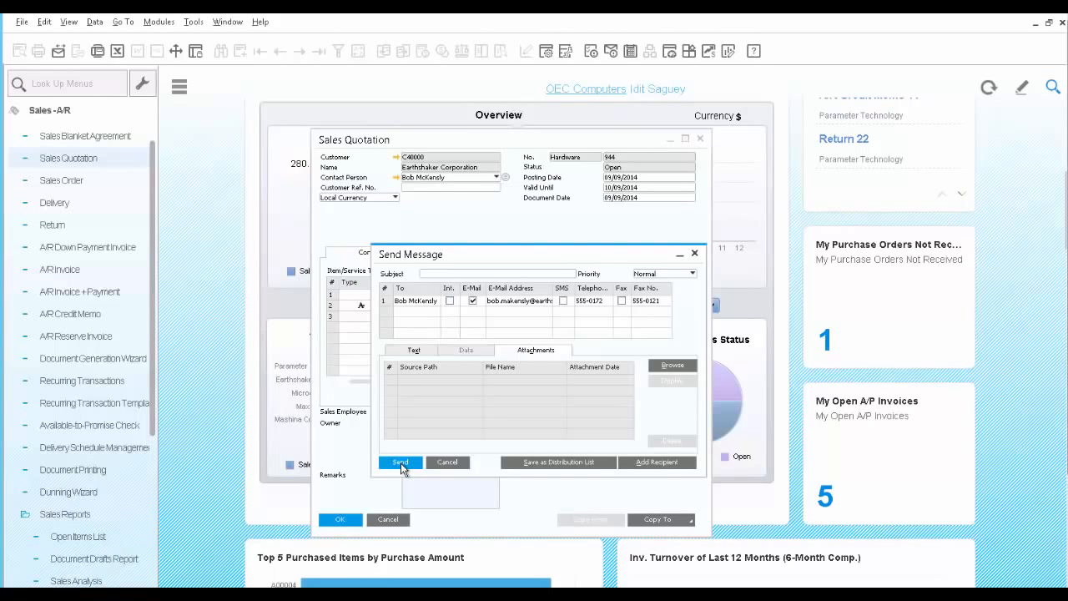
pyautogui.click(402, 464)
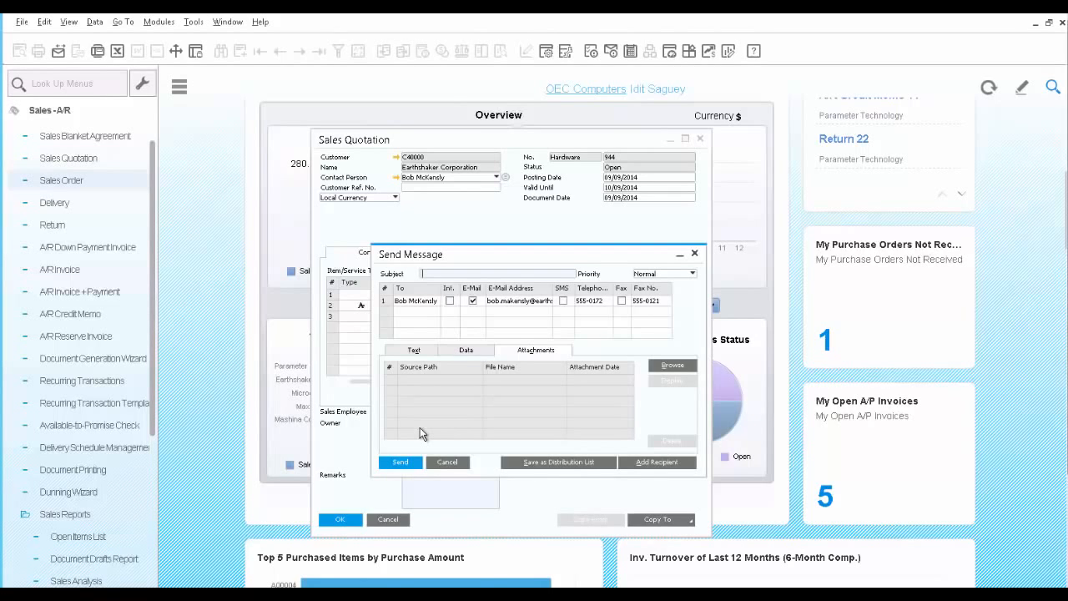
pyautogui.click(447, 462)
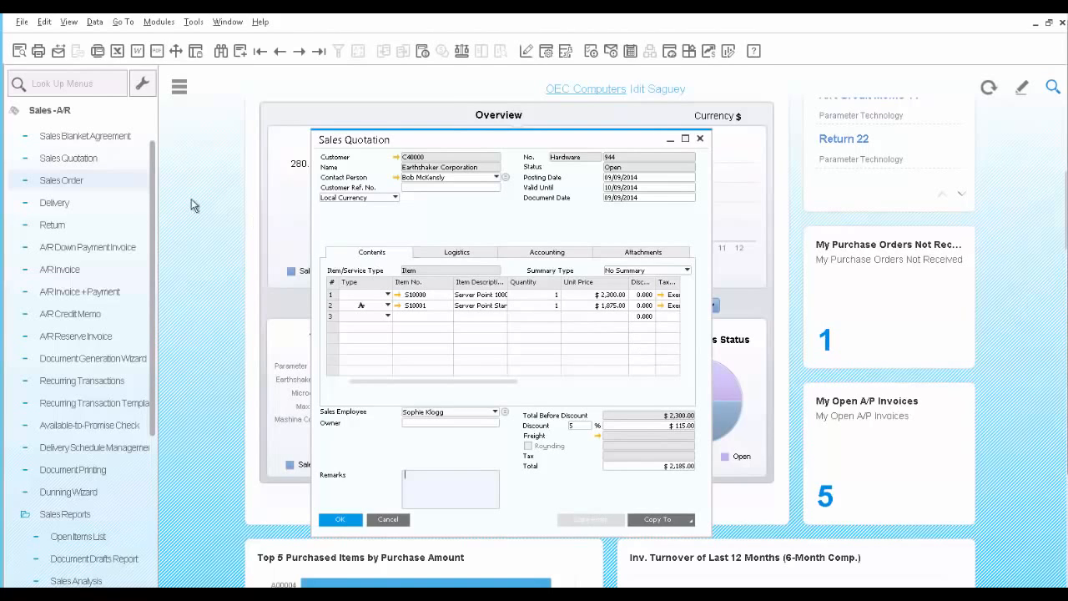
# - Start a new sales order for the customer Earthshaker Corporation, chosen from the business partner list
pyautogui.click(54, 182)
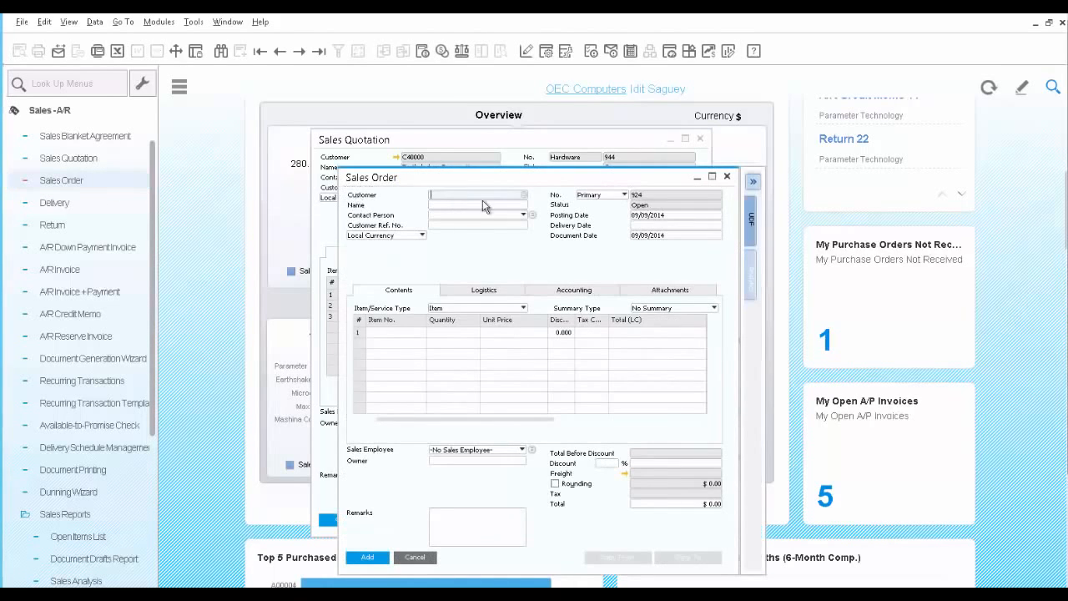
pyautogui.click(524, 197)
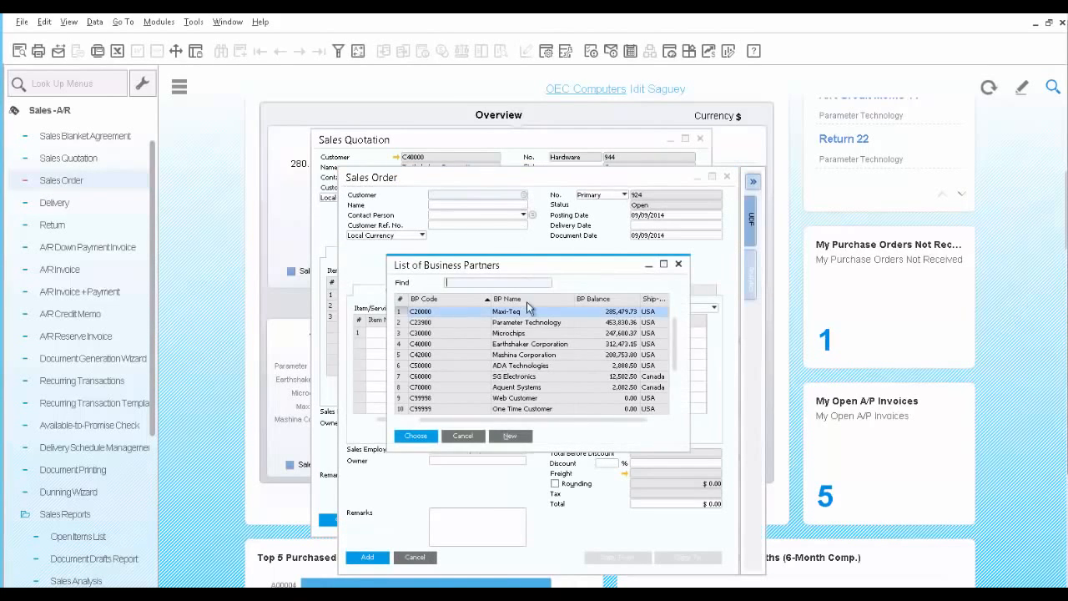
pyautogui.click(524, 344)
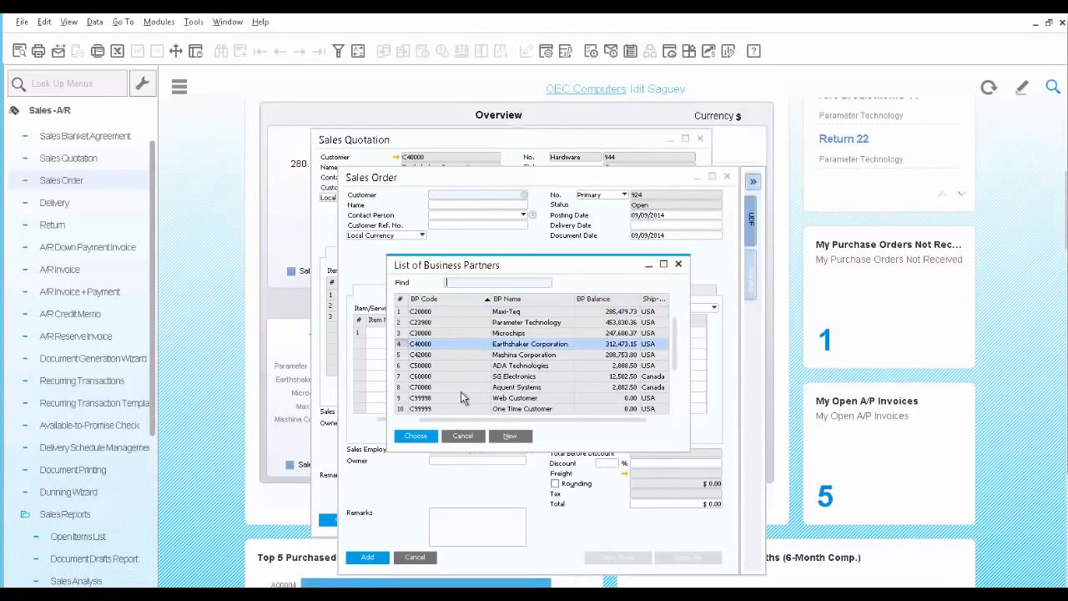
pyautogui.click(415, 436)
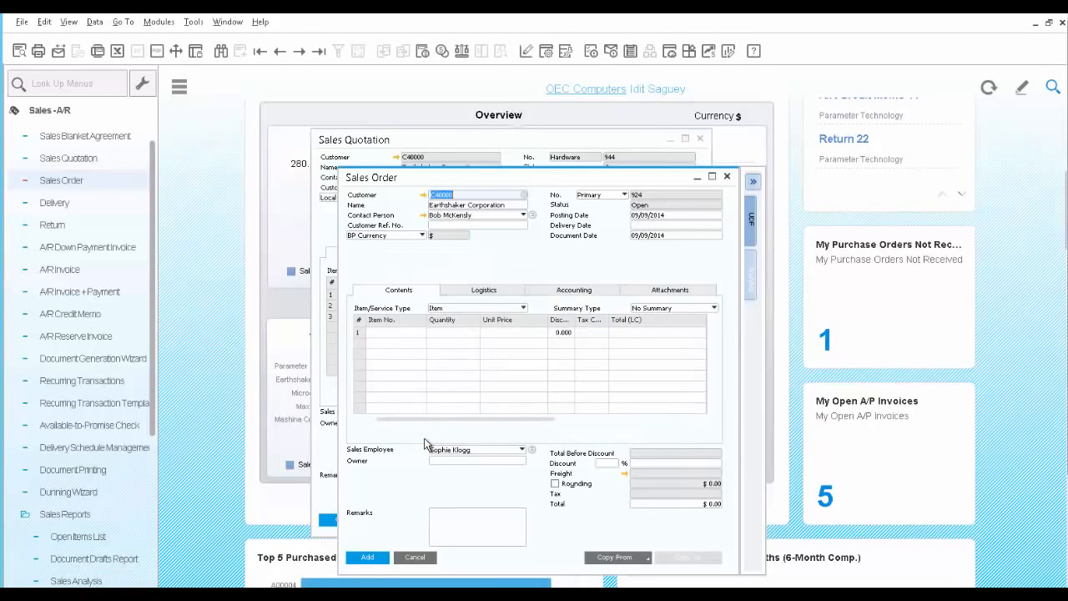
# - Copy the newest Earthshaker sales quotation into the order, drawing all data at the current exchange rate and including the alternative items
pyautogui.click(641, 562)
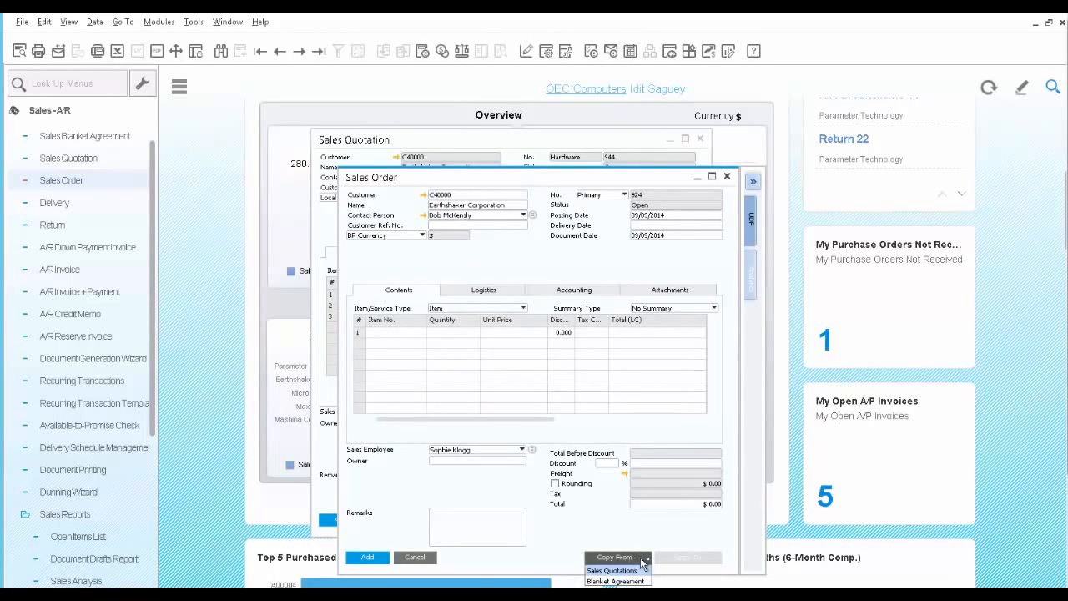
pyautogui.click(637, 571)
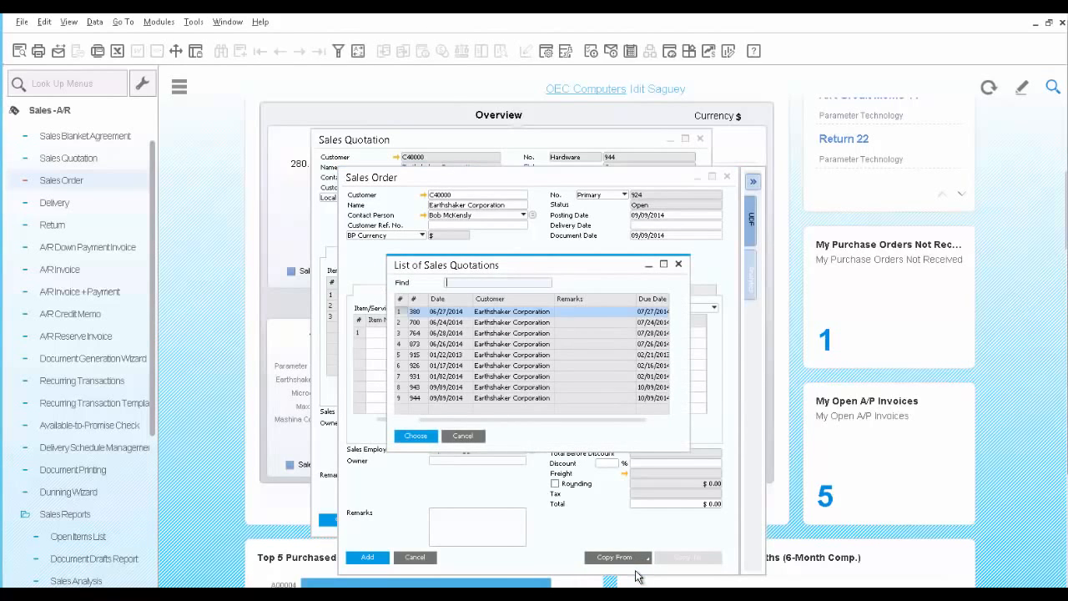
pyautogui.click(428, 398)
pyautogui.click(417, 436)
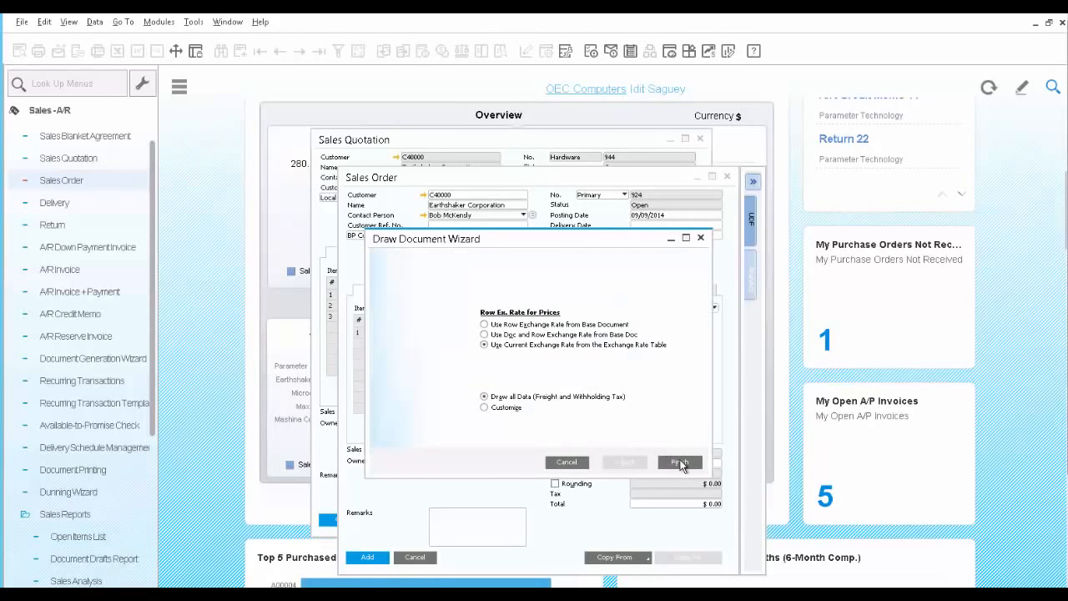
pyautogui.click(679, 463)
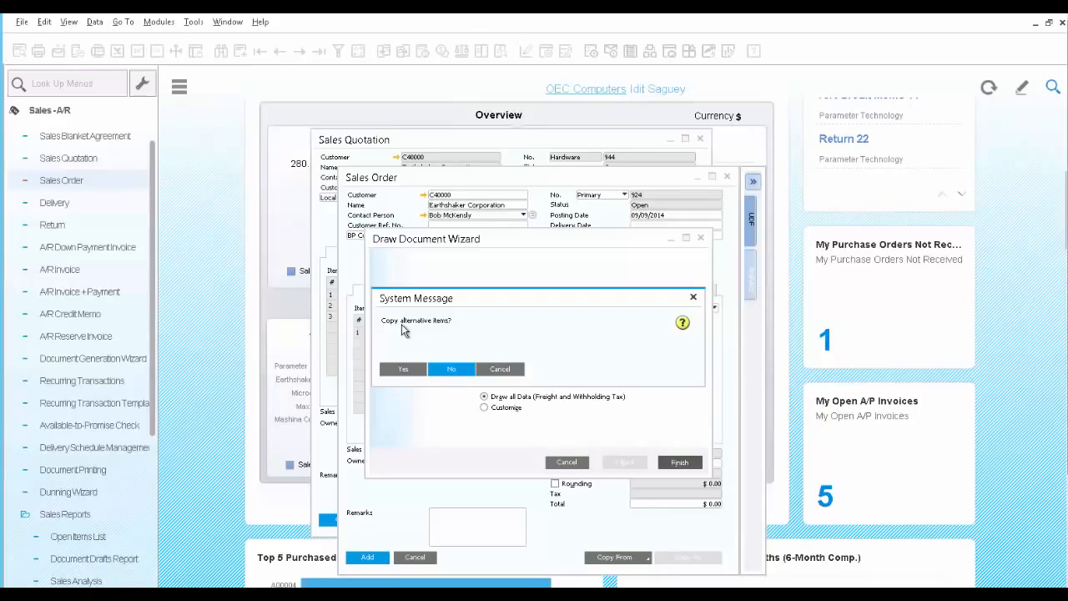
pyautogui.click(398, 370)
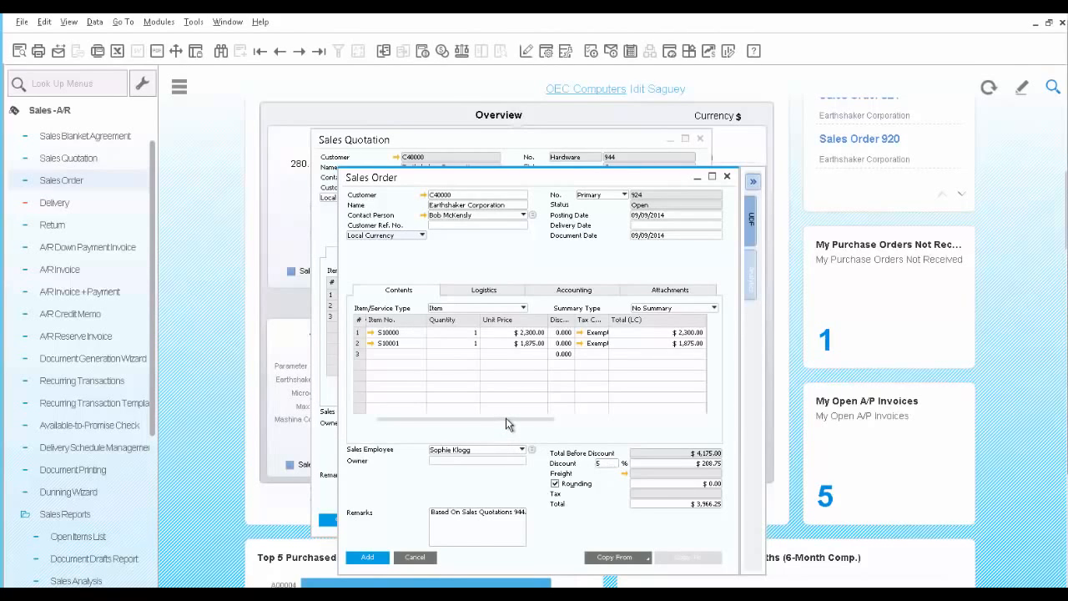
# - Set the ship-to name of the second order row, item S10001, to PA WH
pyautogui.moveTo(505, 419); pyautogui.dragTo(652, 420)
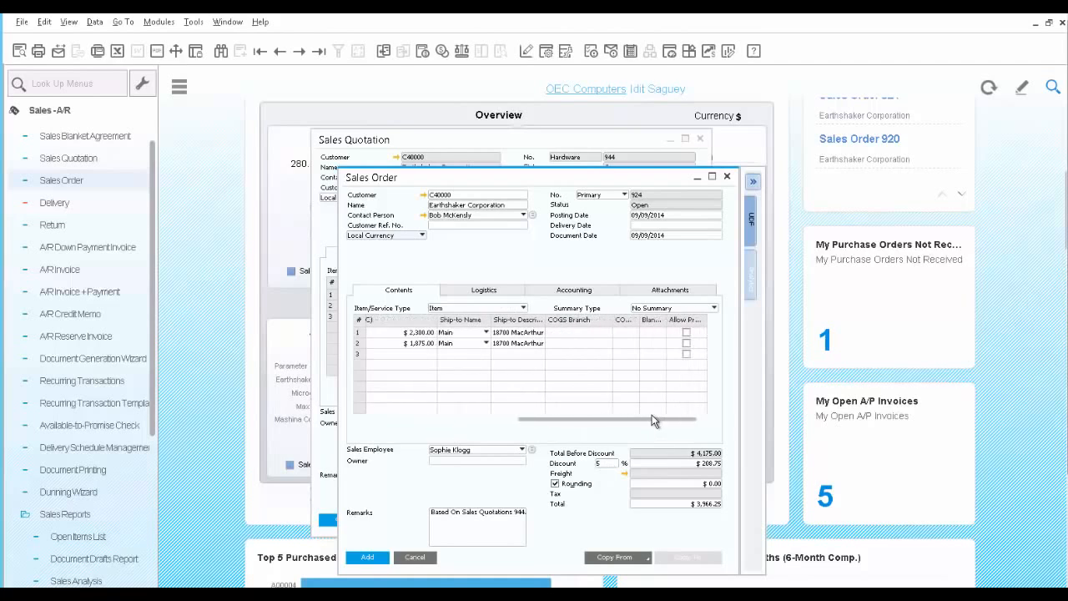
pyautogui.click(481, 351)
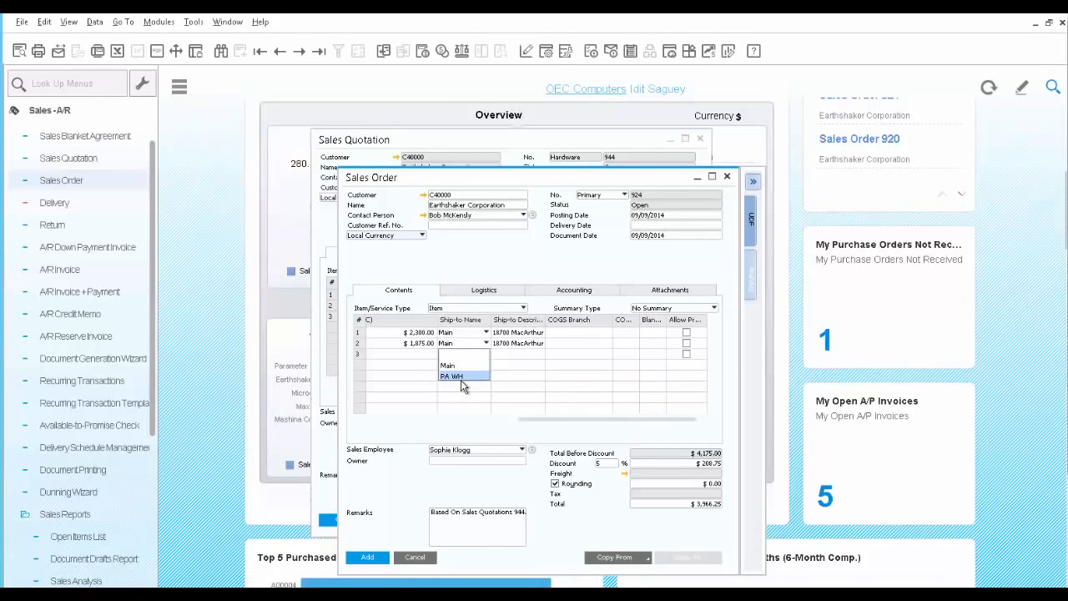
pyautogui.click(461, 377)
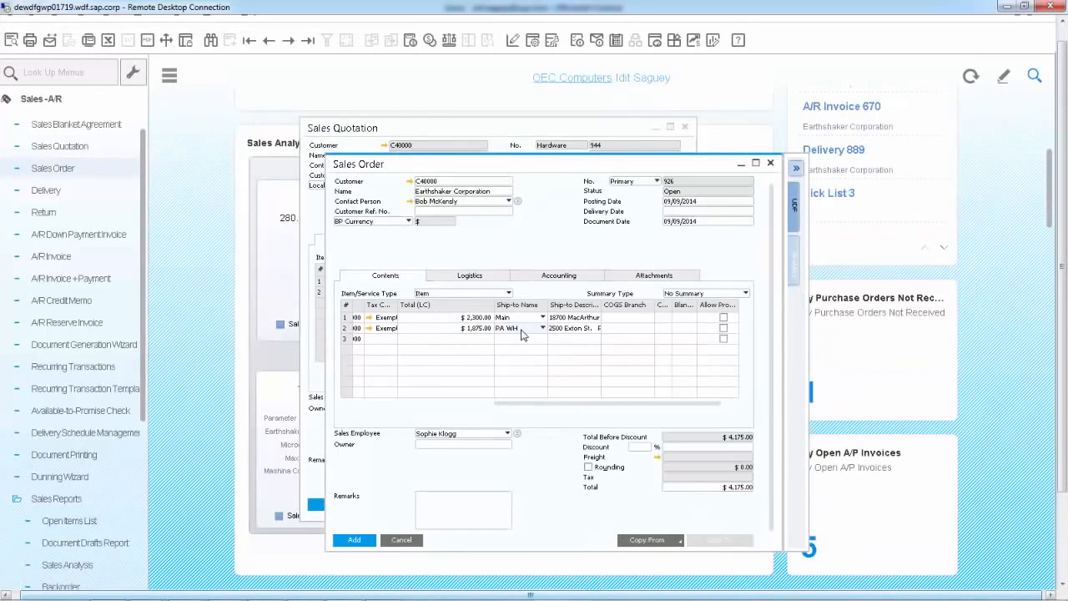
# - Set the order's delivery date to 09/09/2014 and apply it to the existing rows
pyautogui.click(686, 212)
pyautogui.write('t')
pyautogui.press('Tab')
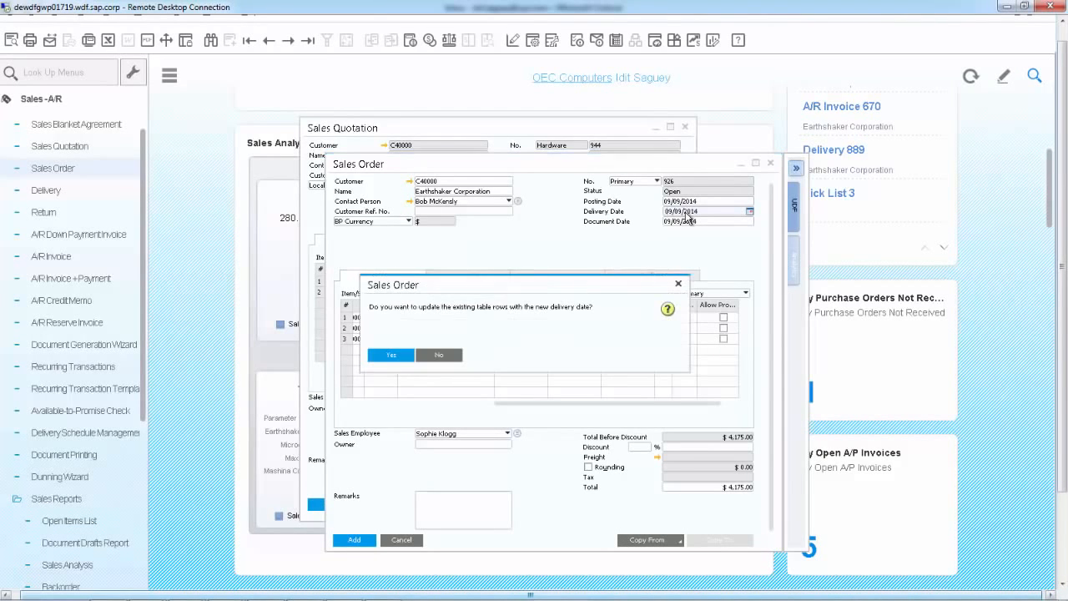
pyautogui.click(392, 355)
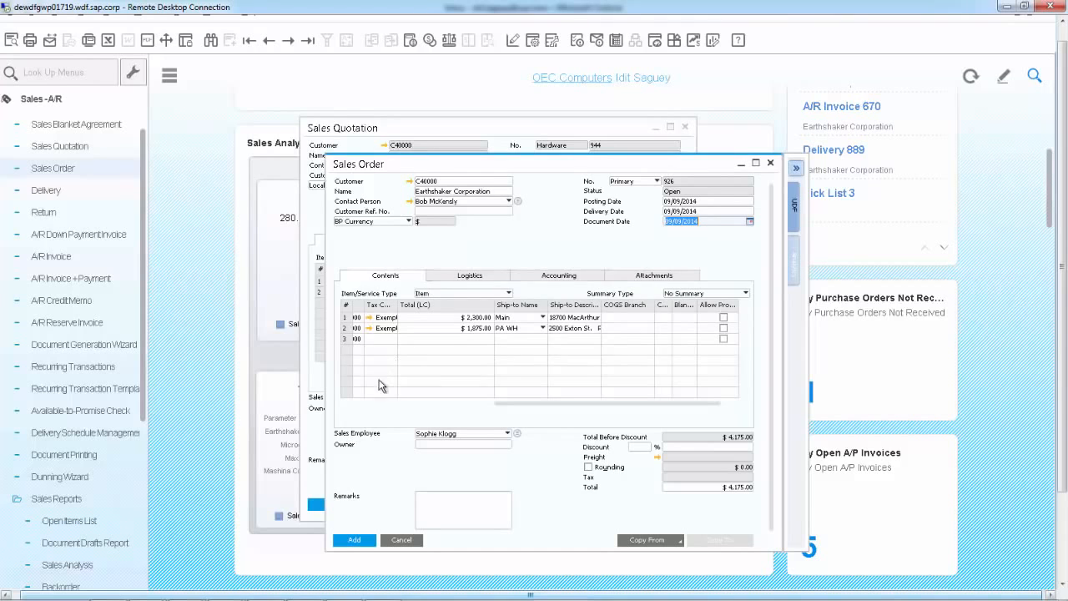
# - Add the sales order, checking the ATP quantities for item S10001 and confirming its proposed delivery schedule
pyautogui.click(357, 542)
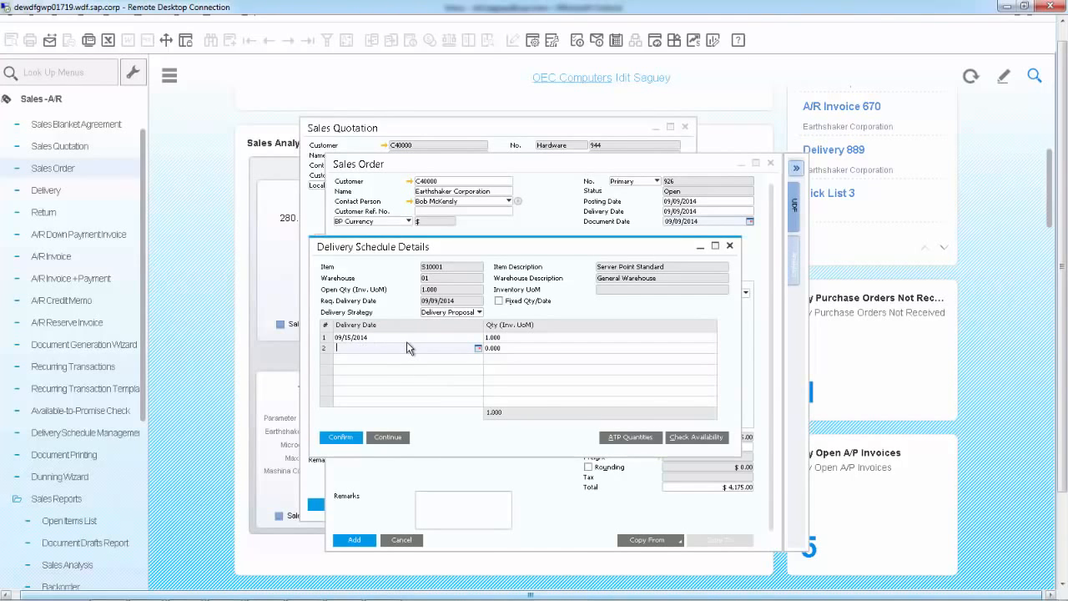
pyautogui.click(616, 438)
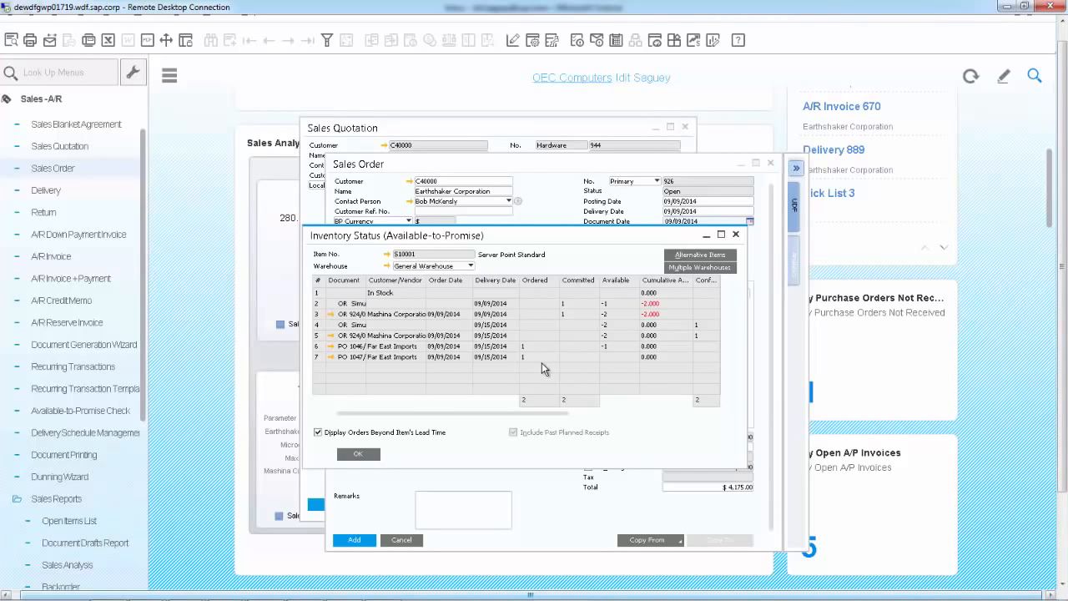
pyautogui.click(359, 454)
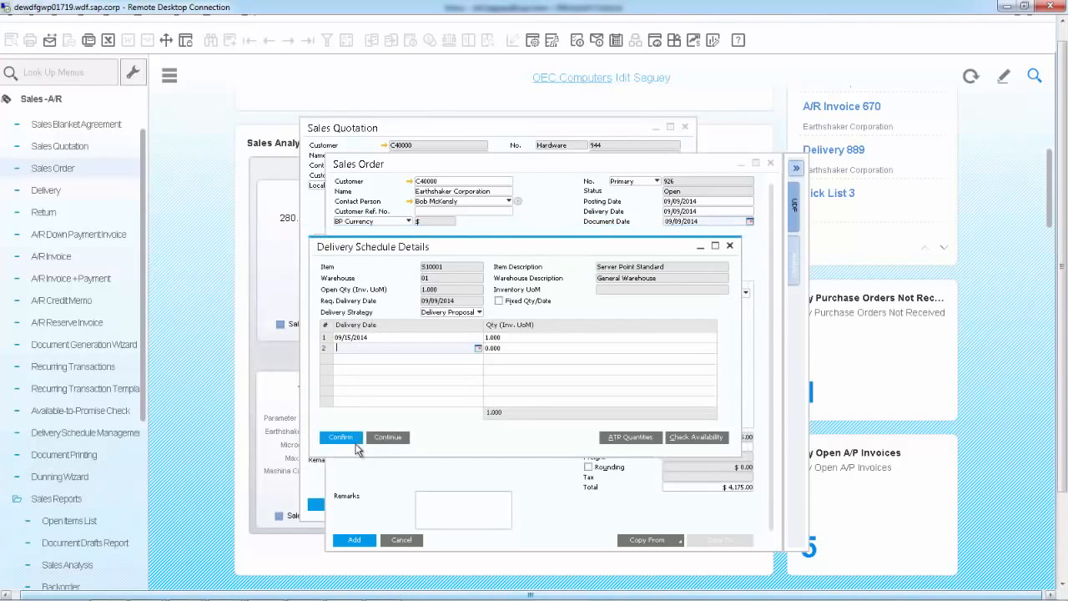
pyautogui.click(351, 439)
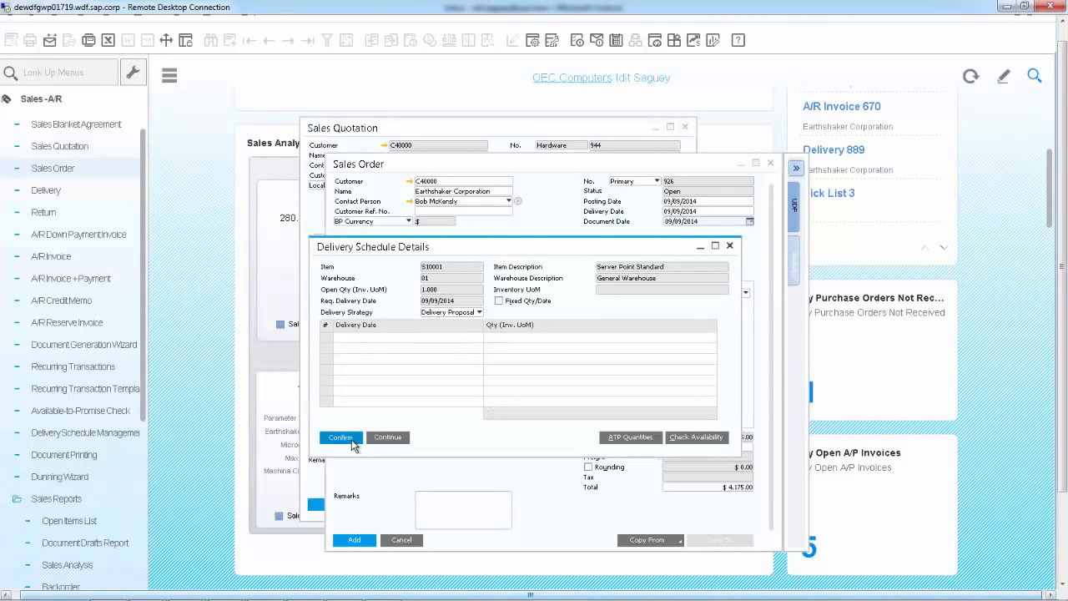
pyautogui.click(352, 439)
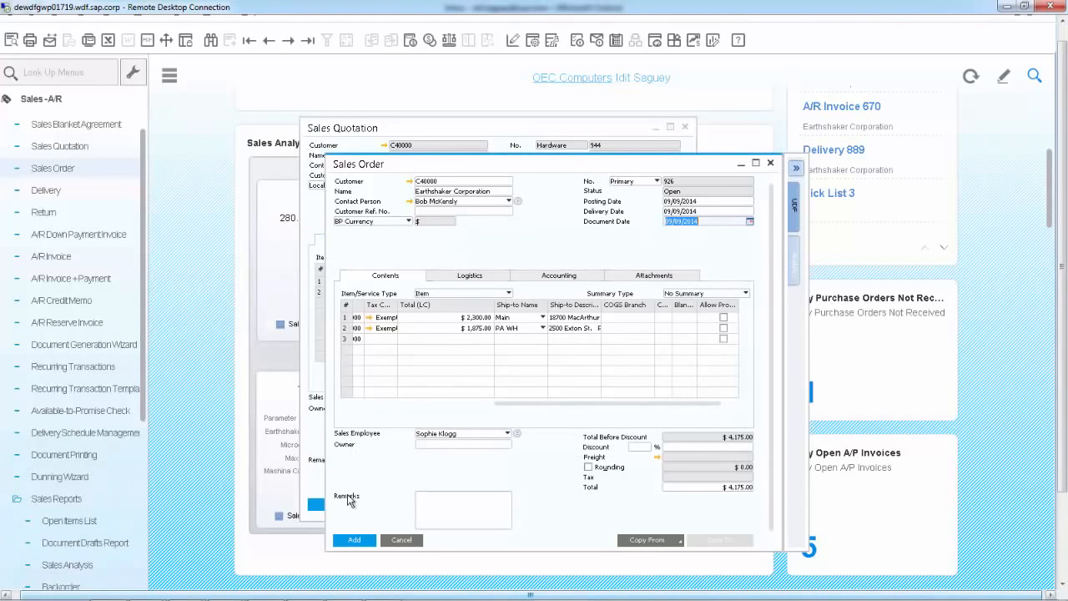
pyautogui.click(354, 541)
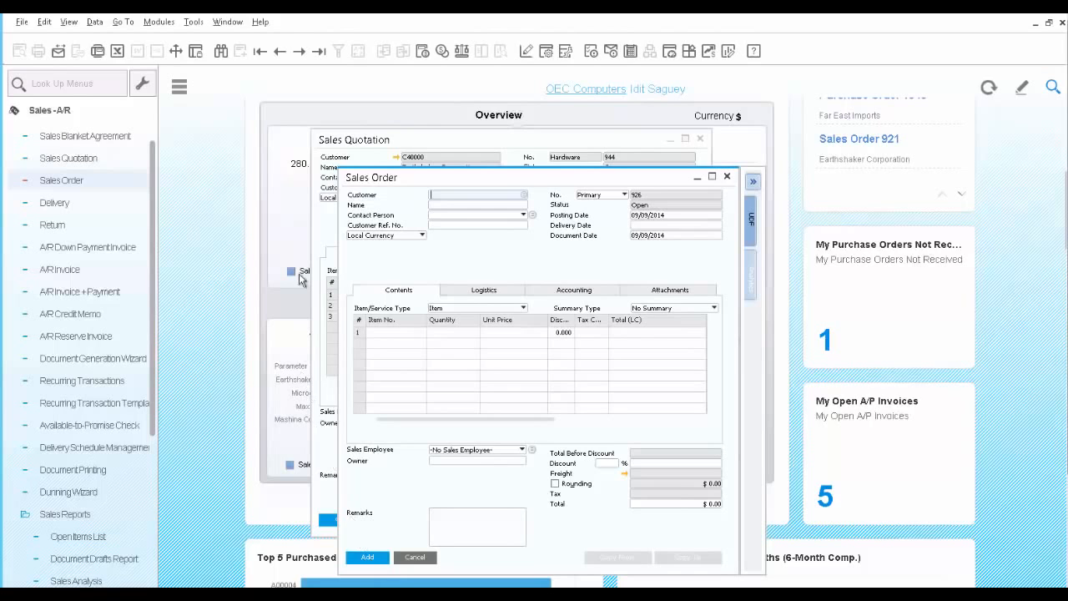
# - Display the last saved sales order and open Delivery Schedule Management for its second row, item S10001
pyautogui.click(318, 52)
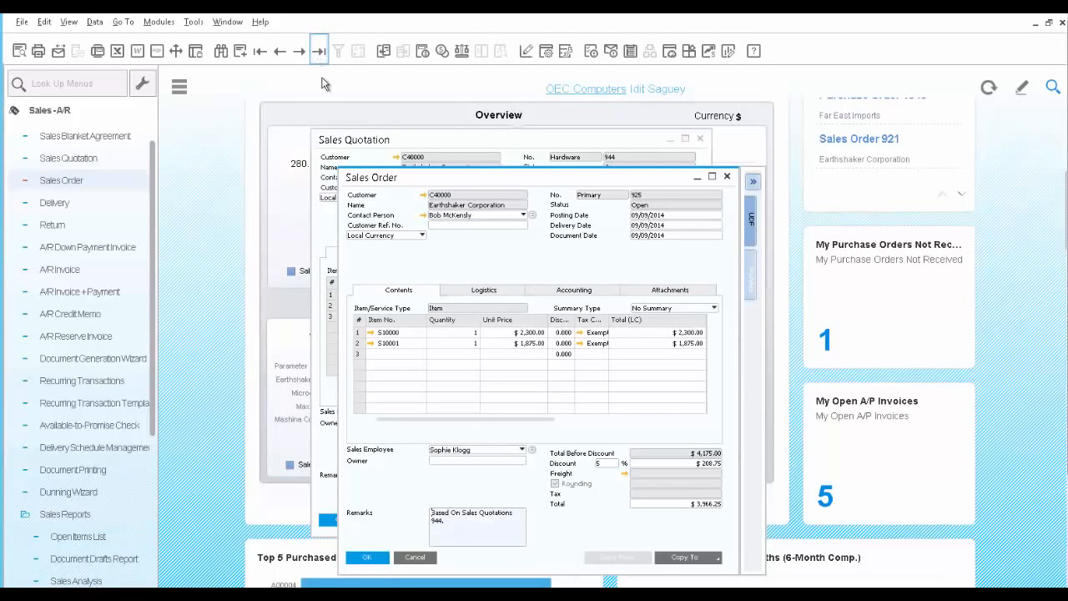
pyautogui.rightClick(360, 349)
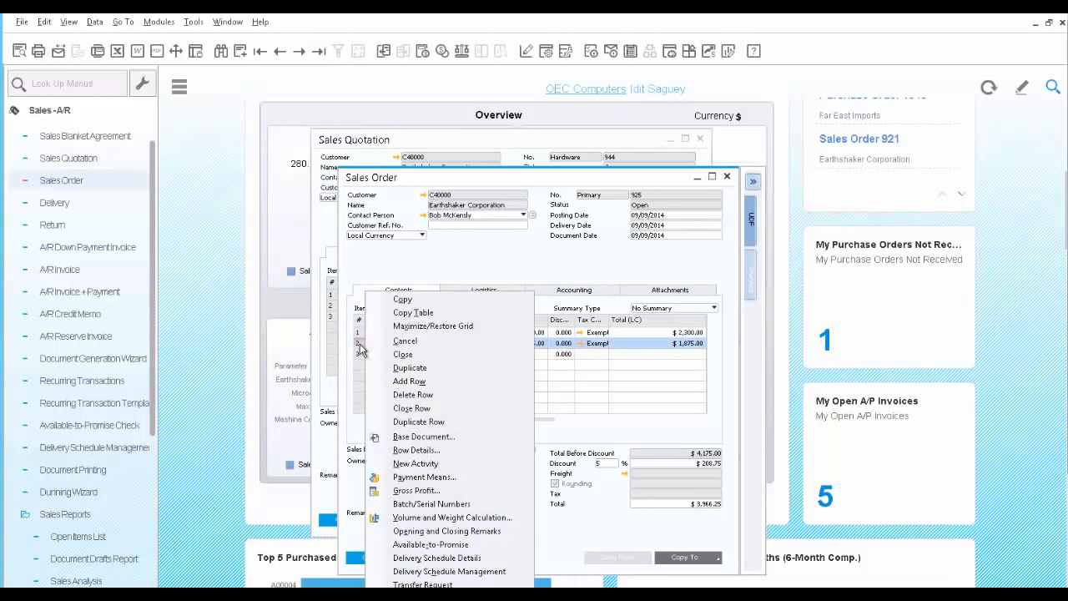
pyautogui.click(457, 573)
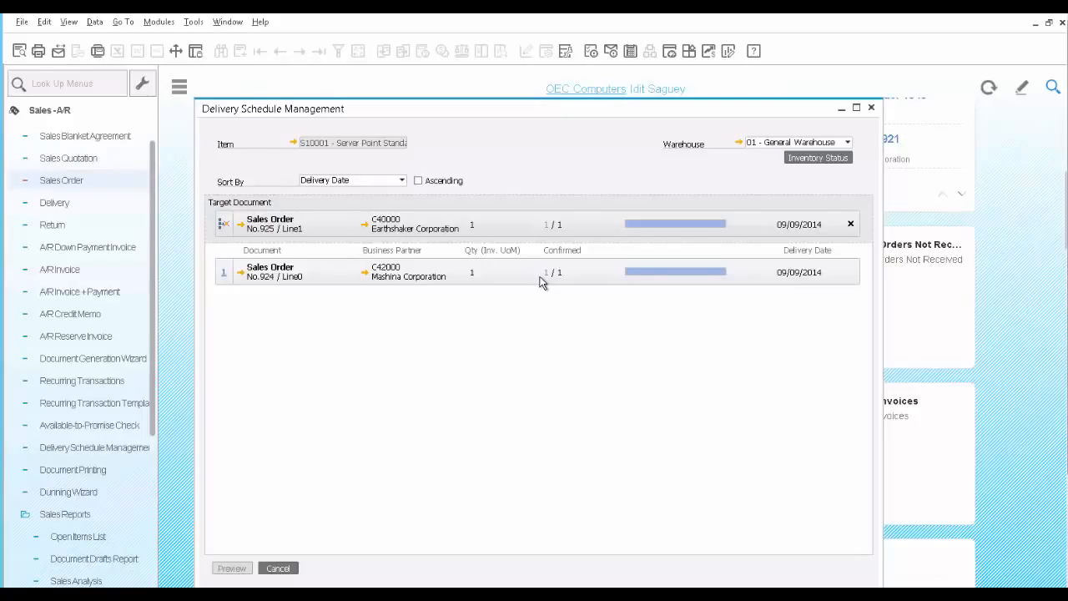
# - Reduce the confirmed quantity of Mashina Corporation's order to 0 in favour of Earthshaker's, preview and confirm the rescheduling, and close the window
pyautogui.click(546, 224)
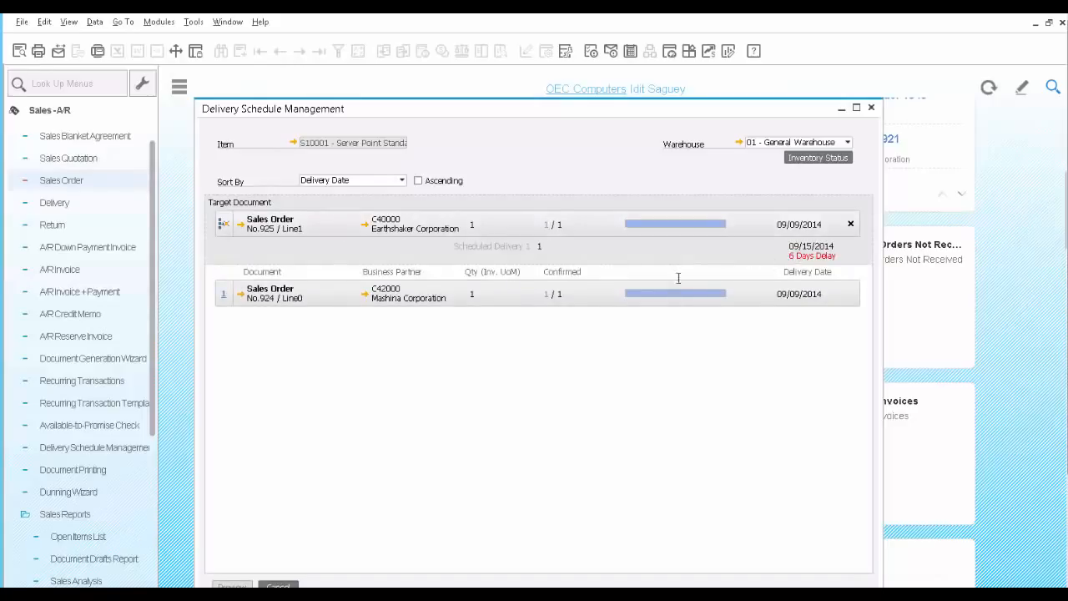
pyautogui.click(547, 294)
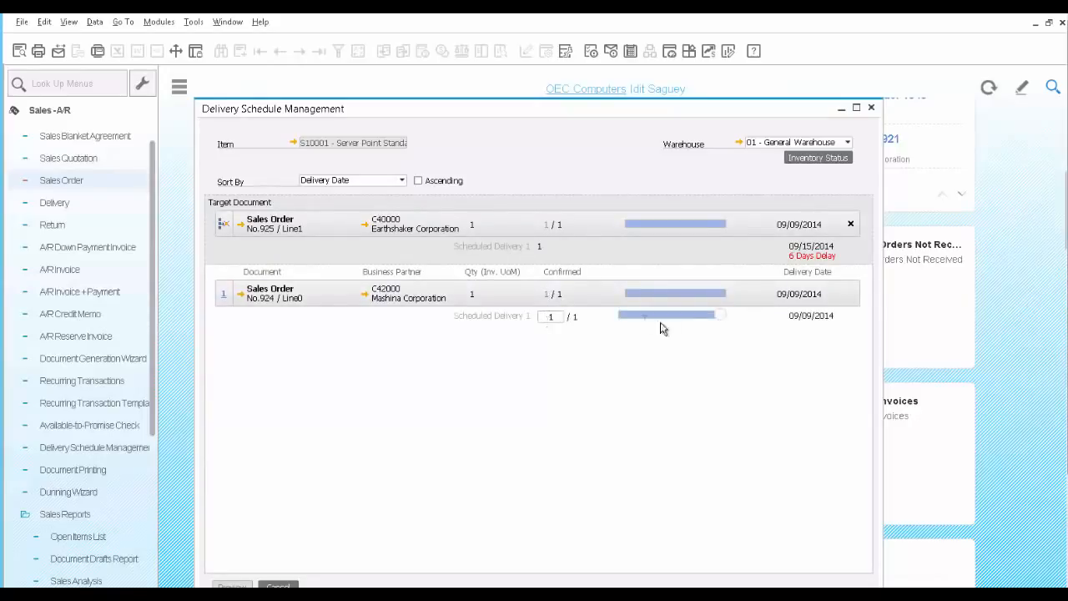
pyautogui.moveTo(668, 320); pyautogui.dragTo(627, 324)
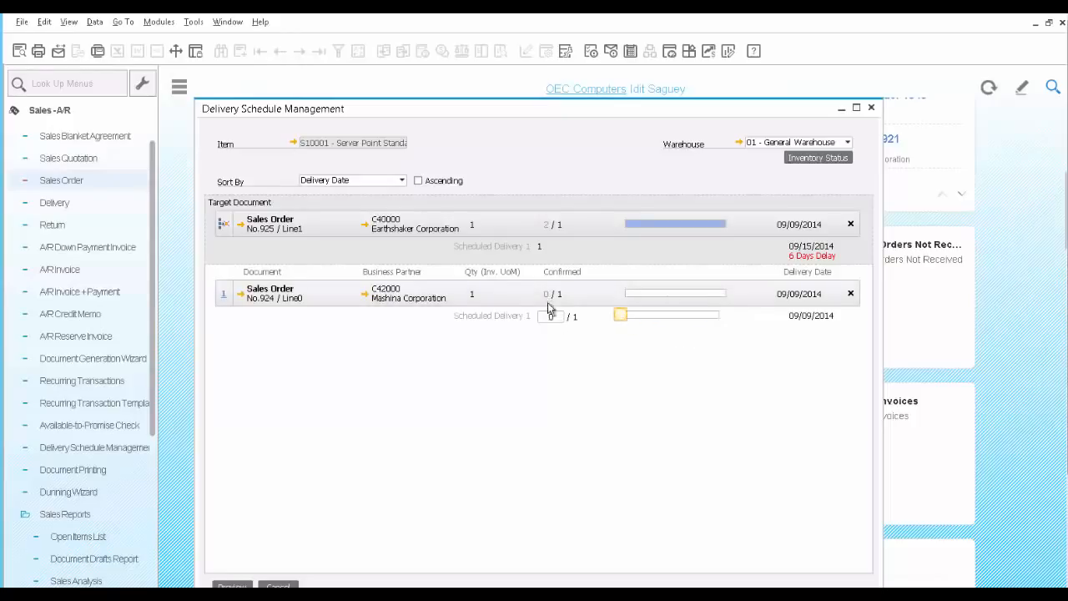
pyautogui.click(232, 586)
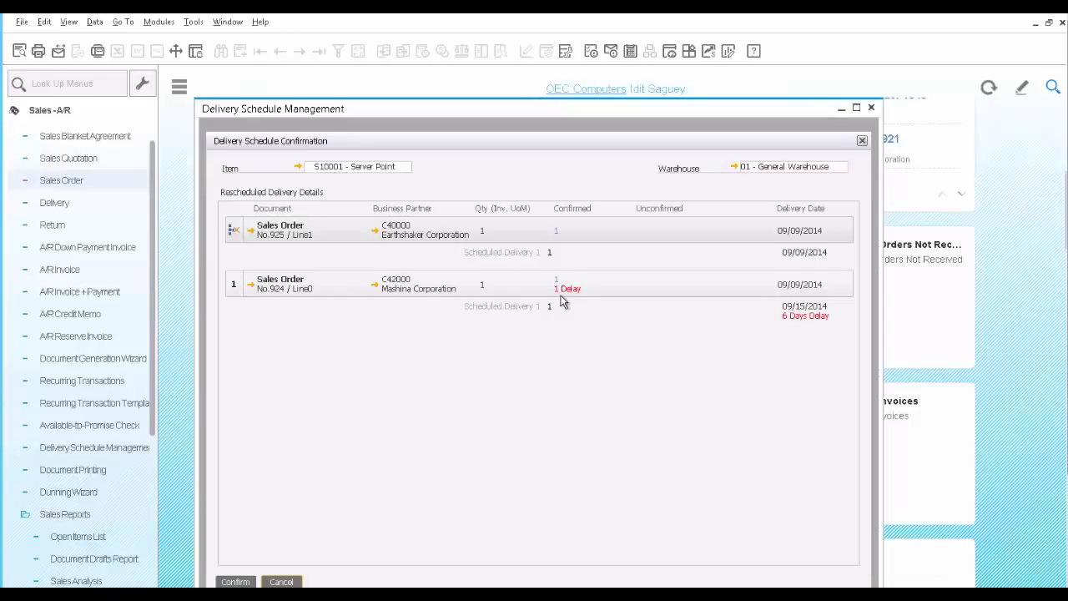
pyautogui.click(237, 582)
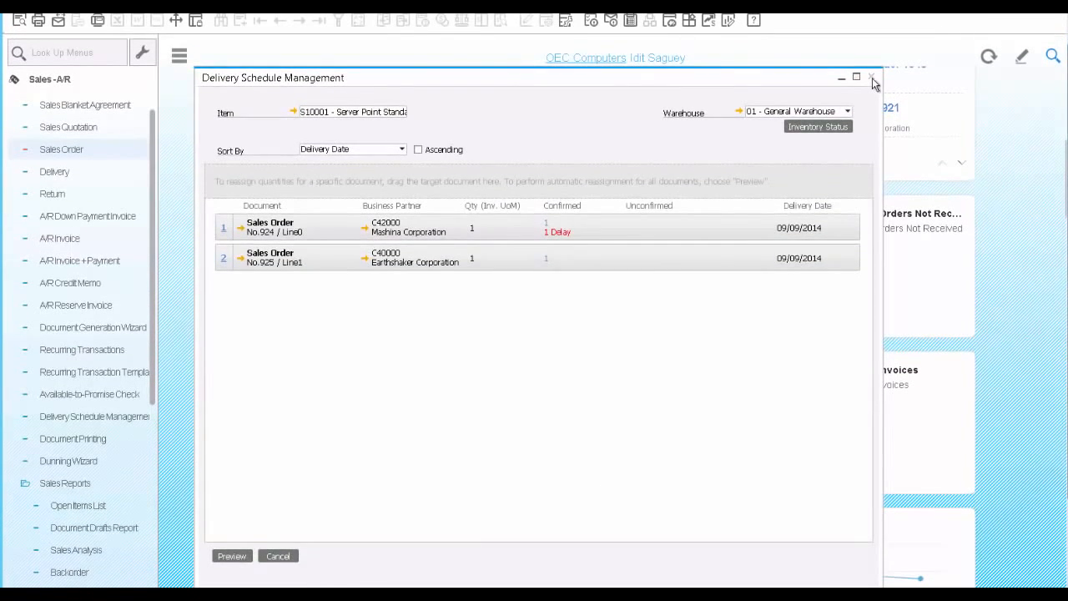
pyautogui.click(871, 77)
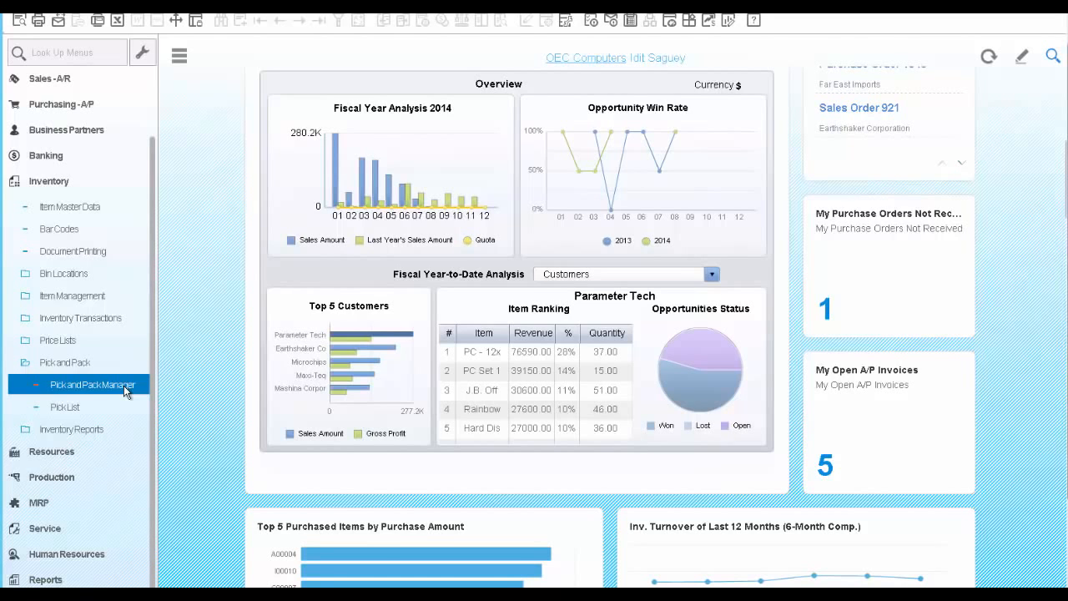
# - Open the Pick and Pack Manager and list the open sales order rows, starting from the Earthshaker order's number
pyautogui.click(123, 388)
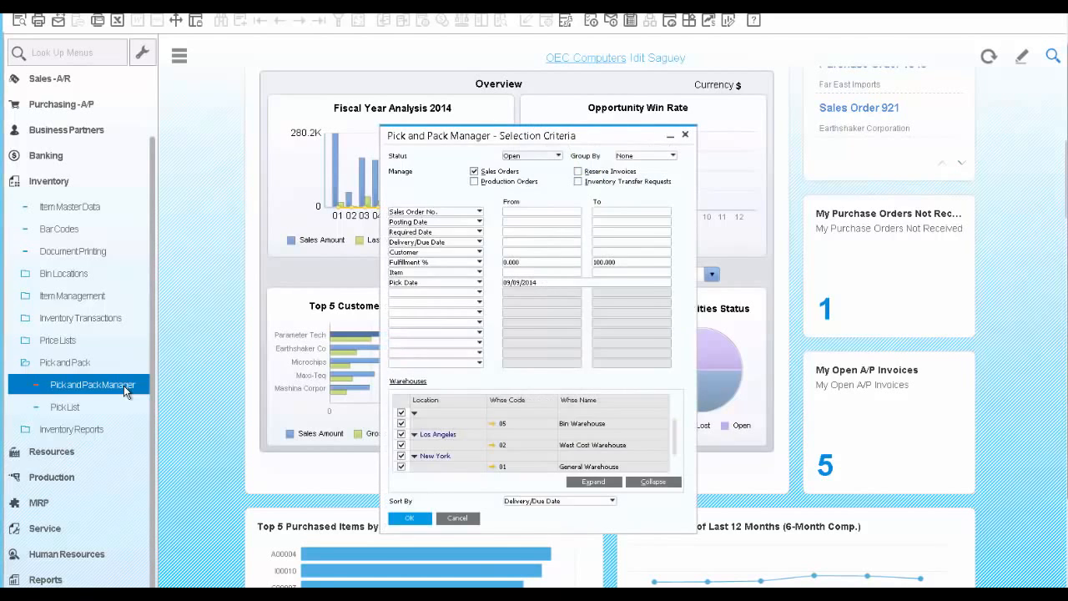
pyautogui.click(517, 215)
pyautogui.write('925')
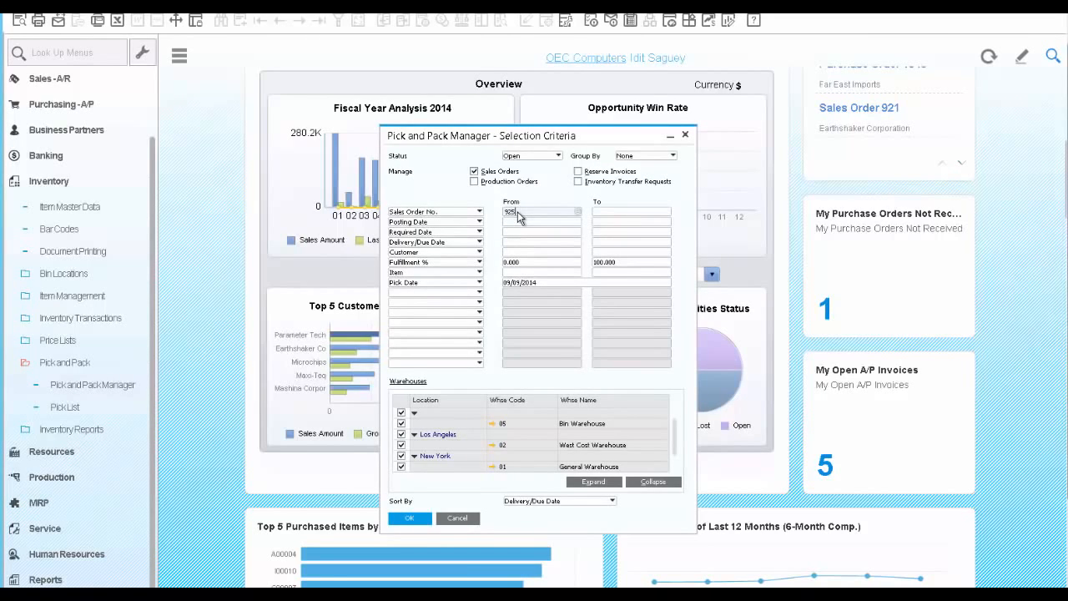
pyautogui.press('Tab')
pyautogui.click(408, 519)
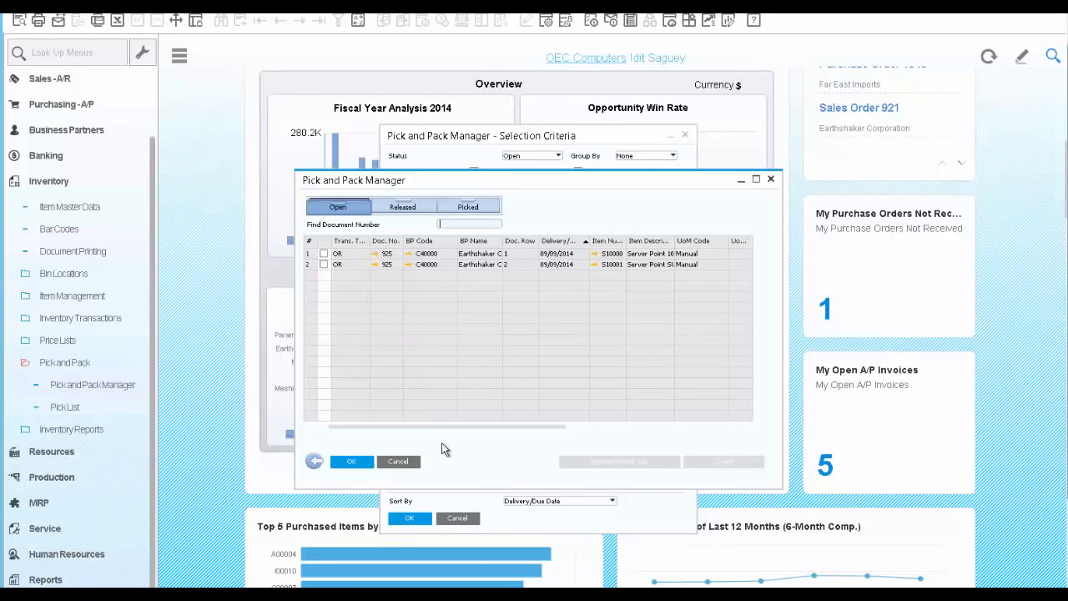
# - Release both open Earthshaker order rows to a pick list, completing the generation wizard with its default parameters and details
pyautogui.click(323, 253)
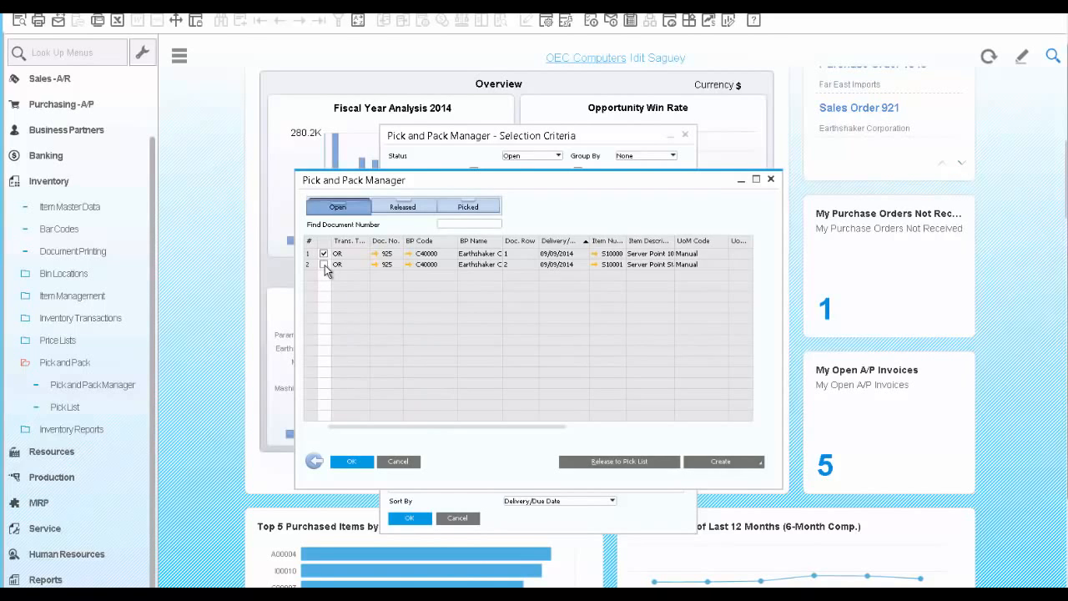
pyautogui.click(605, 464)
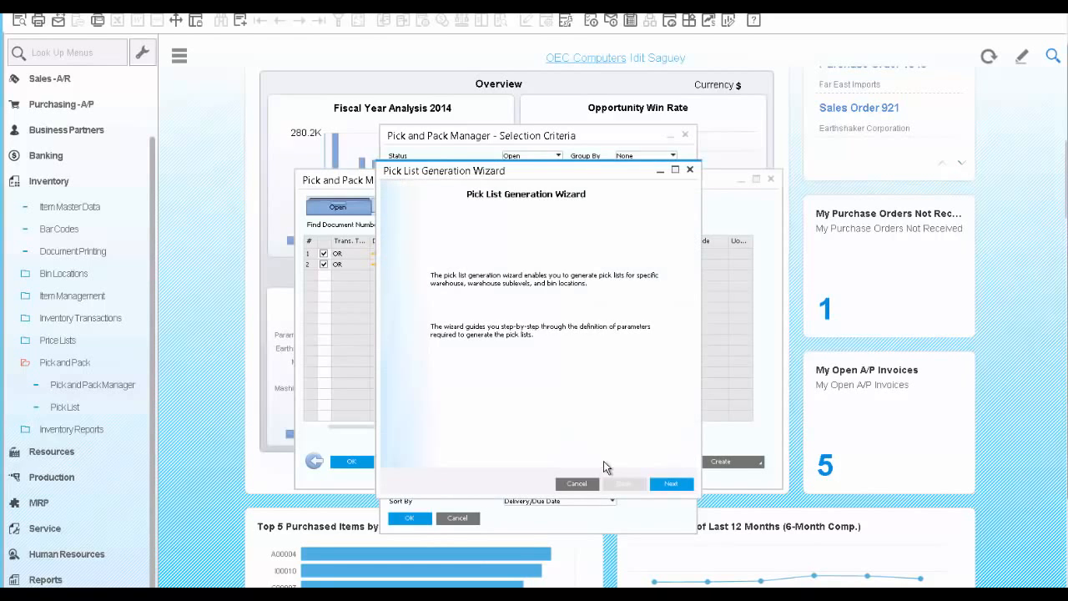
pyautogui.click(672, 484)
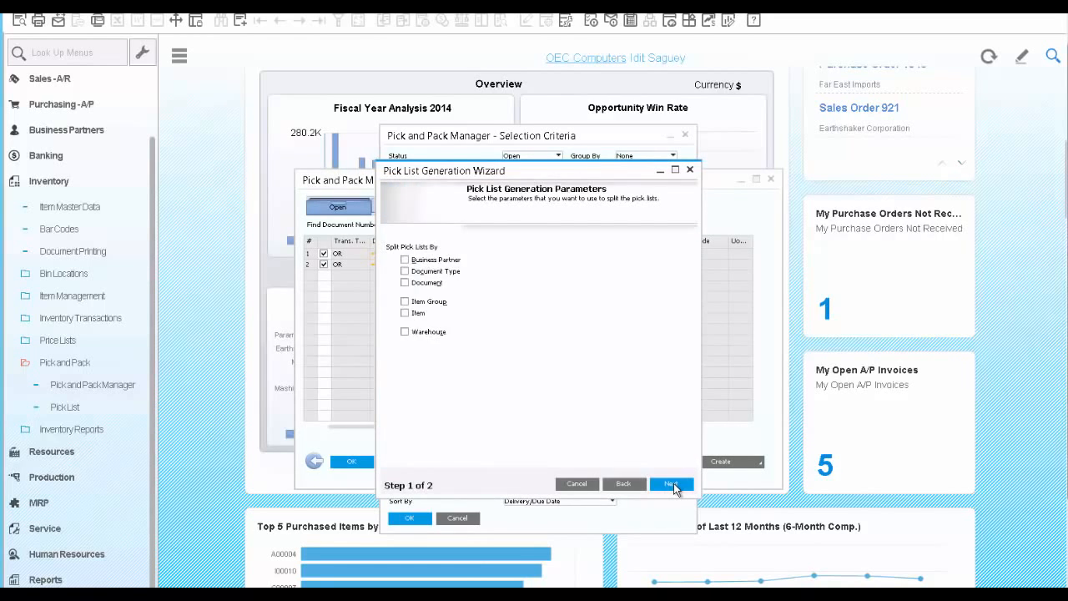
pyautogui.click(672, 485)
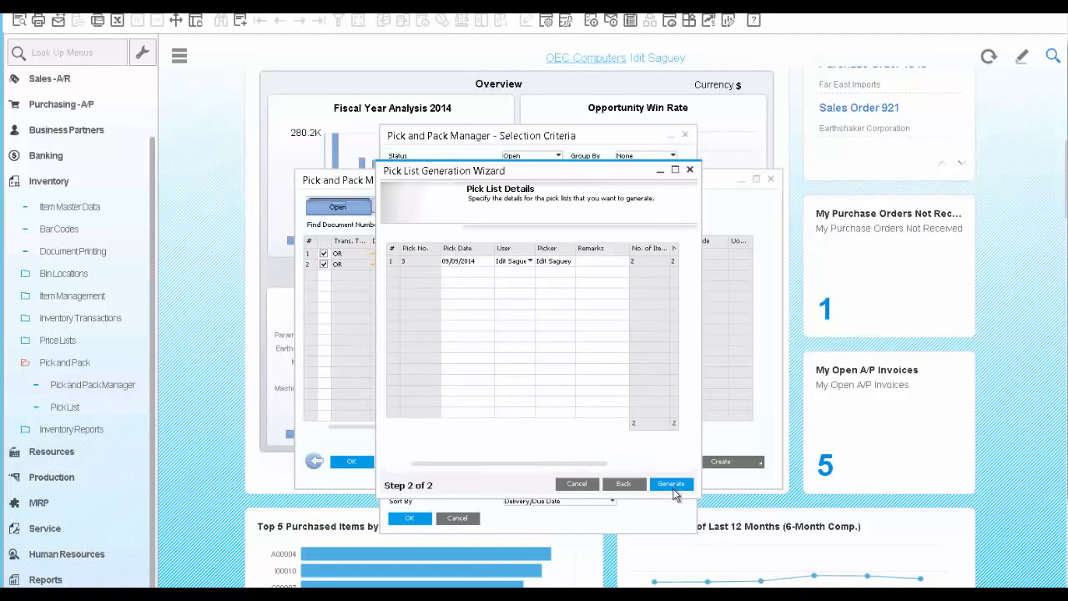
pyautogui.click(673, 486)
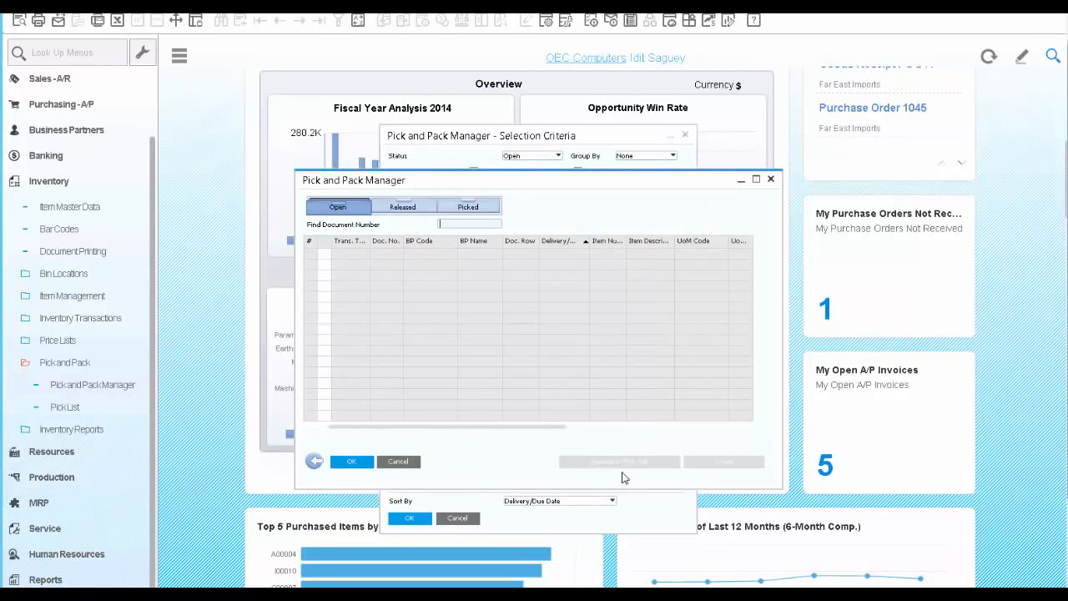
# - Open the pick list of the released Earthshaker rows, mark all items as picked and check the Picked quantities
pyautogui.click(401, 207)
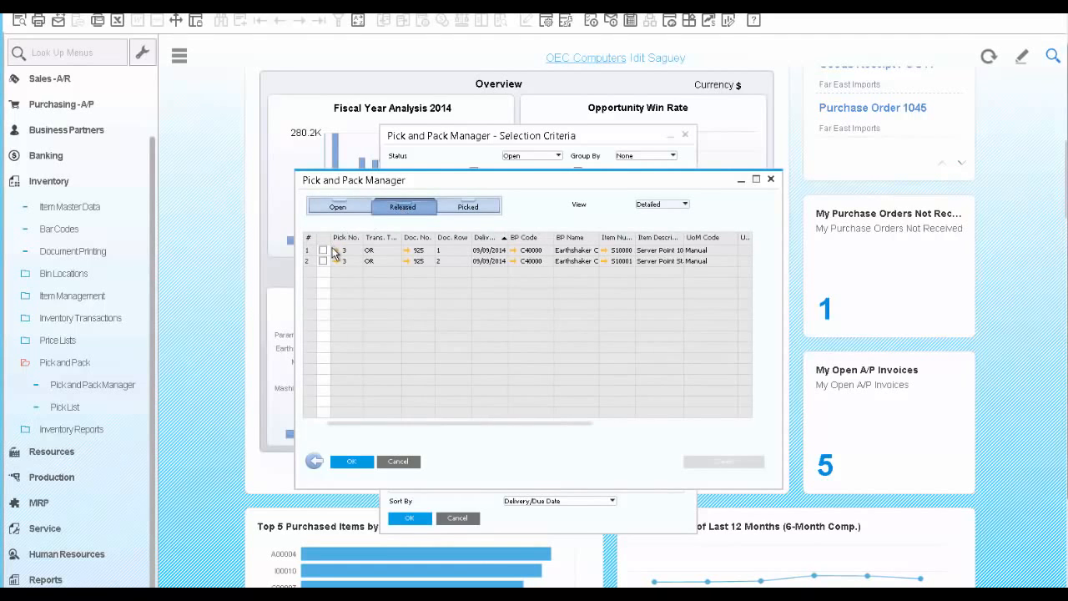
pyautogui.click(337, 250)
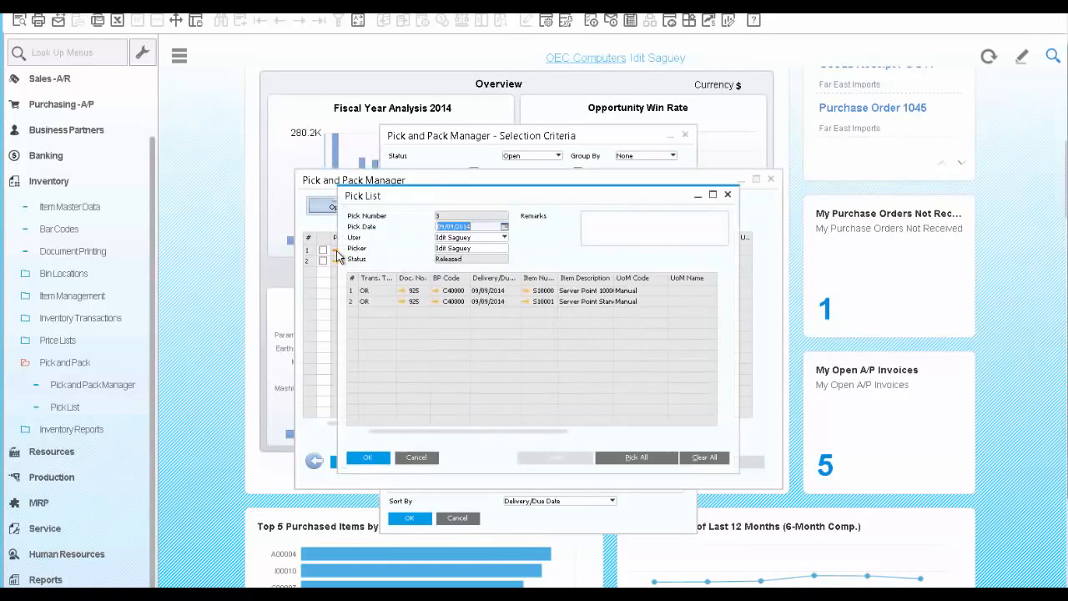
pyautogui.click(626, 461)
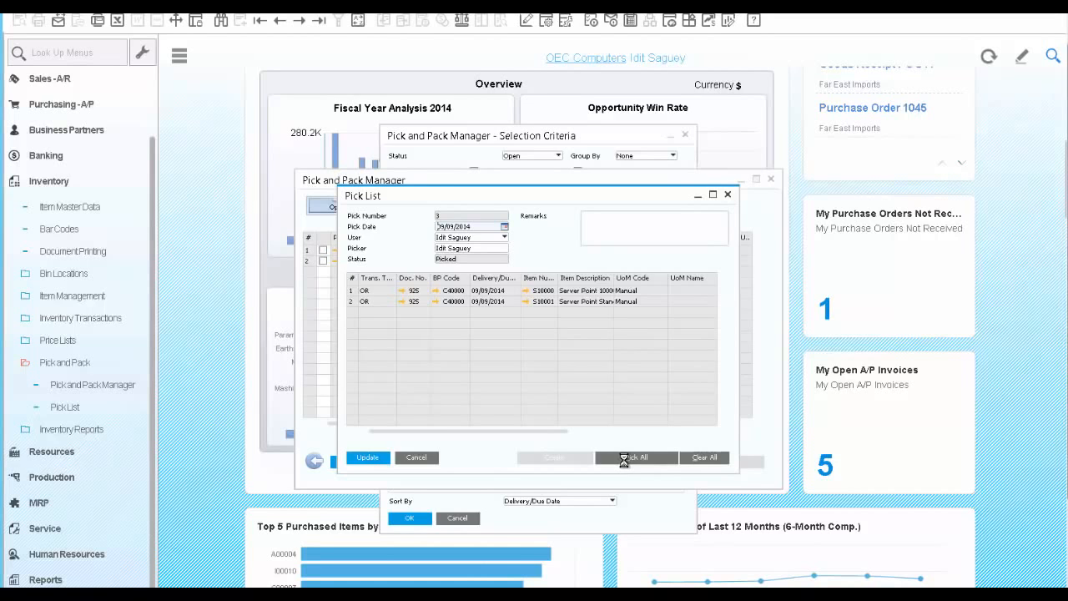
pyautogui.moveTo(558, 429); pyautogui.dragTo(720, 436)
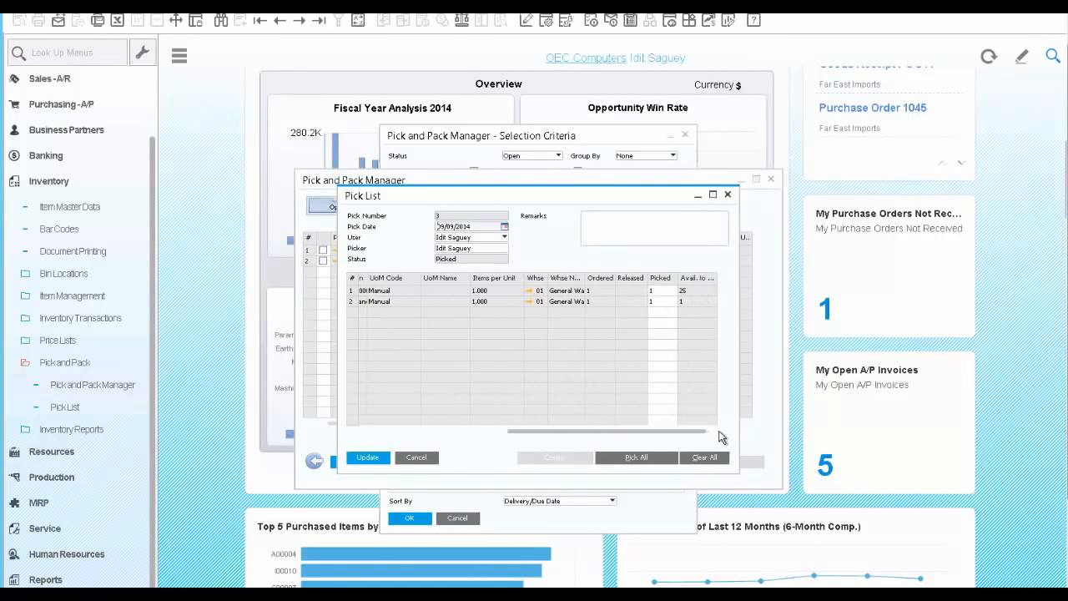
# - Auto-select the serial number for item S10000 in the pick list, confirm the selection and update the pick list
pyautogui.rightClick(667, 291)
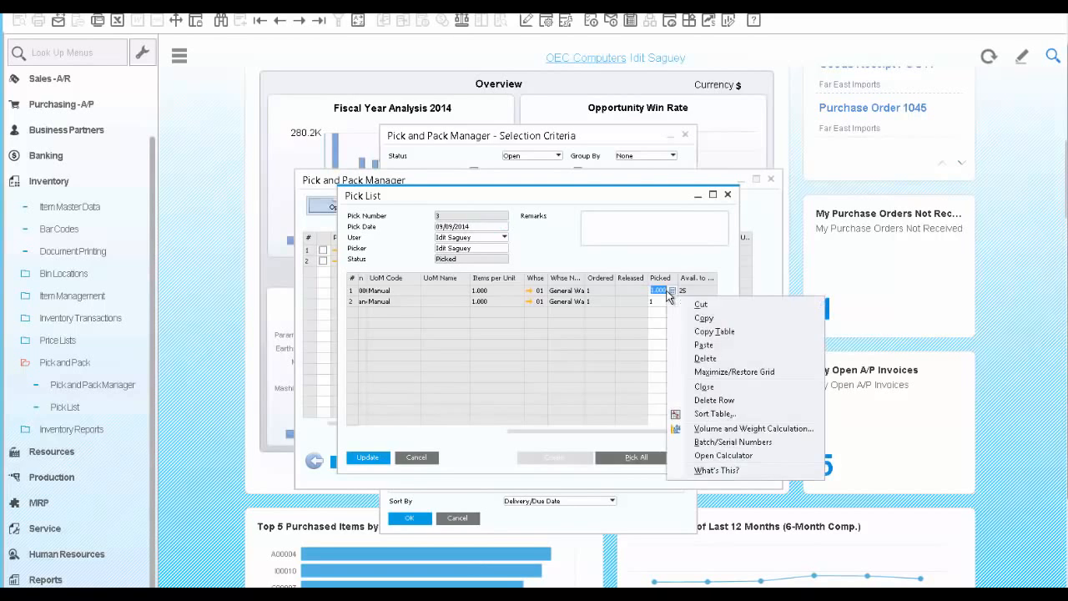
pyautogui.click(719, 442)
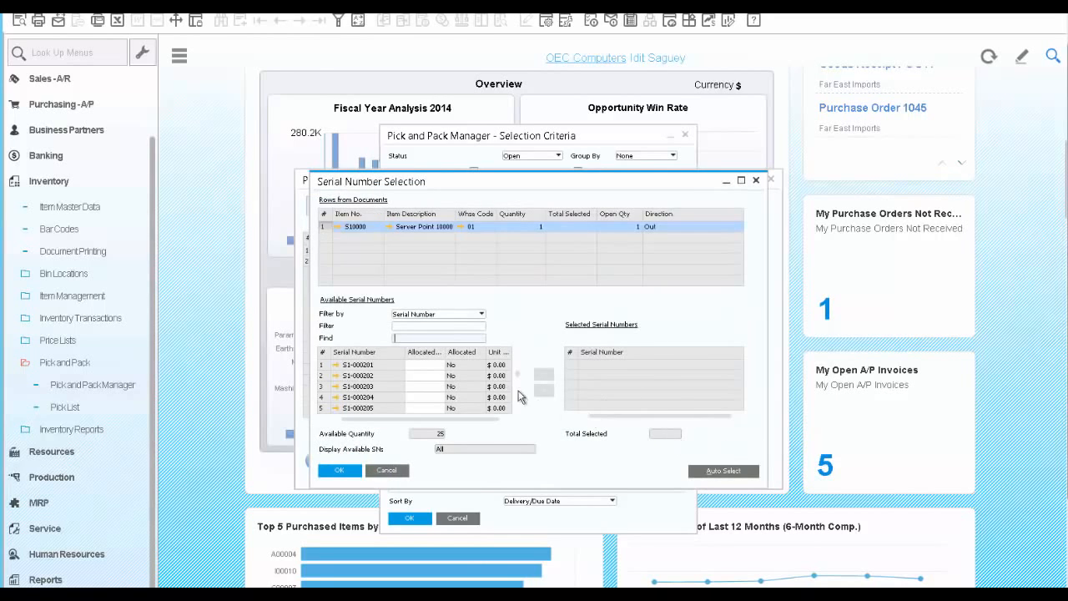
pyautogui.click(701, 472)
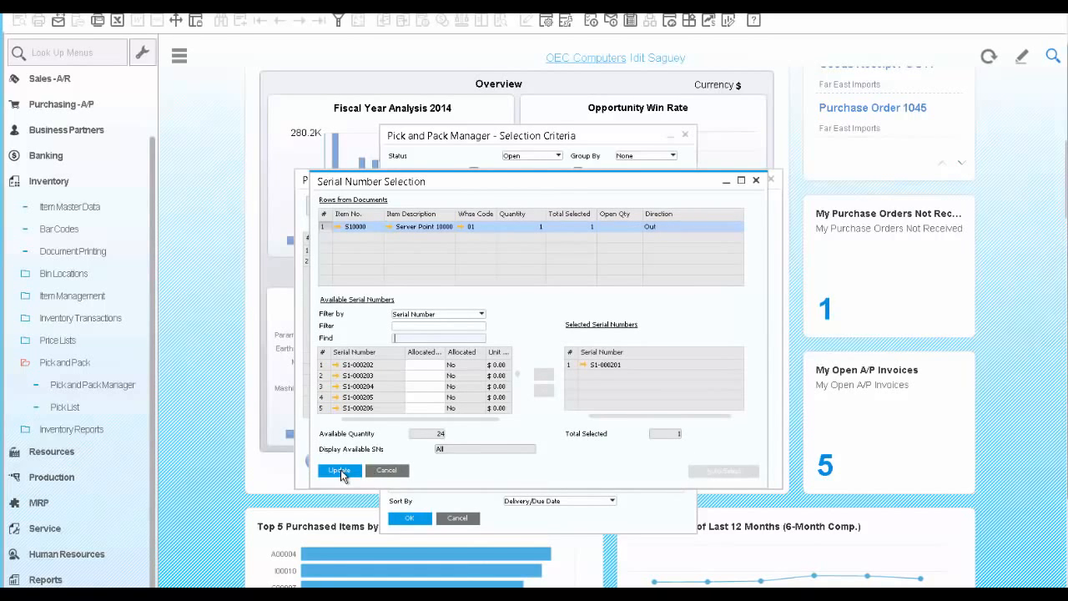
pyautogui.click(340, 471)
pyautogui.click(342, 471)
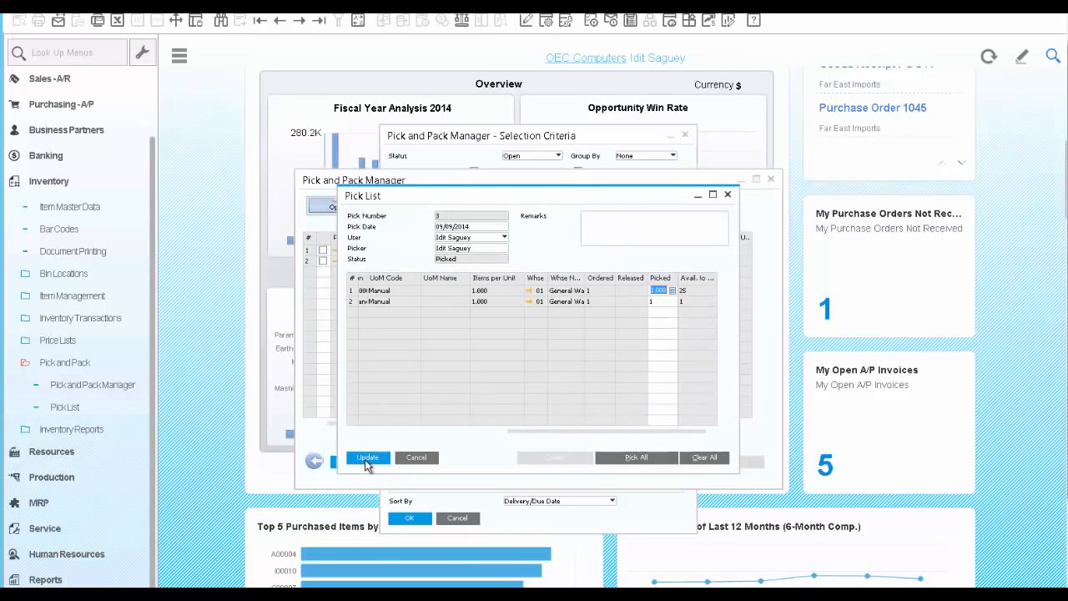
pyautogui.click(365, 460)
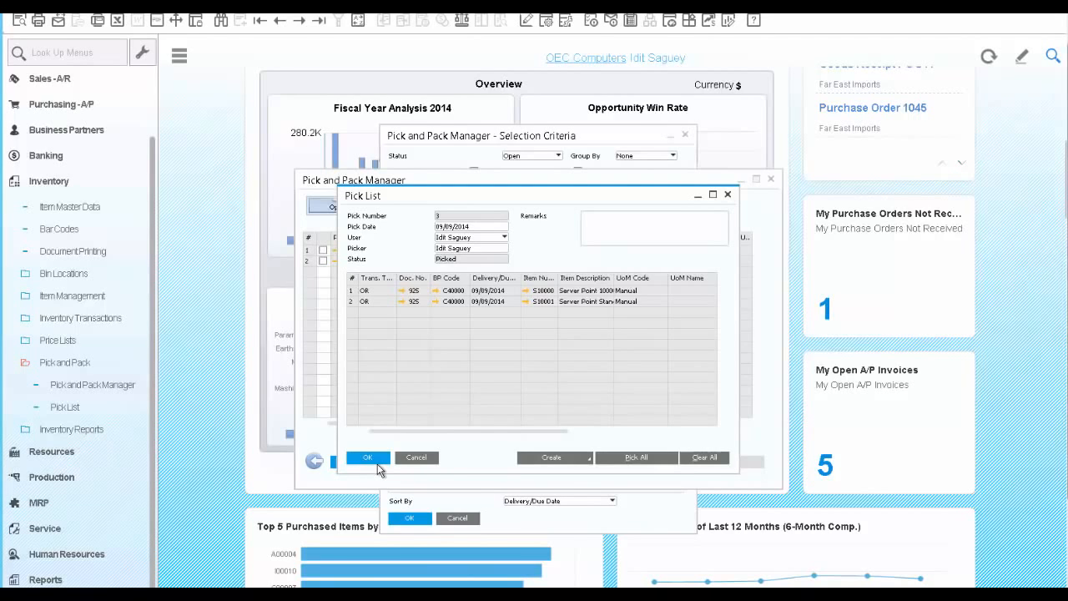
# - Create an automatic delivery from the picked pick list and confirm the irreversible action
pyautogui.click(586, 461)
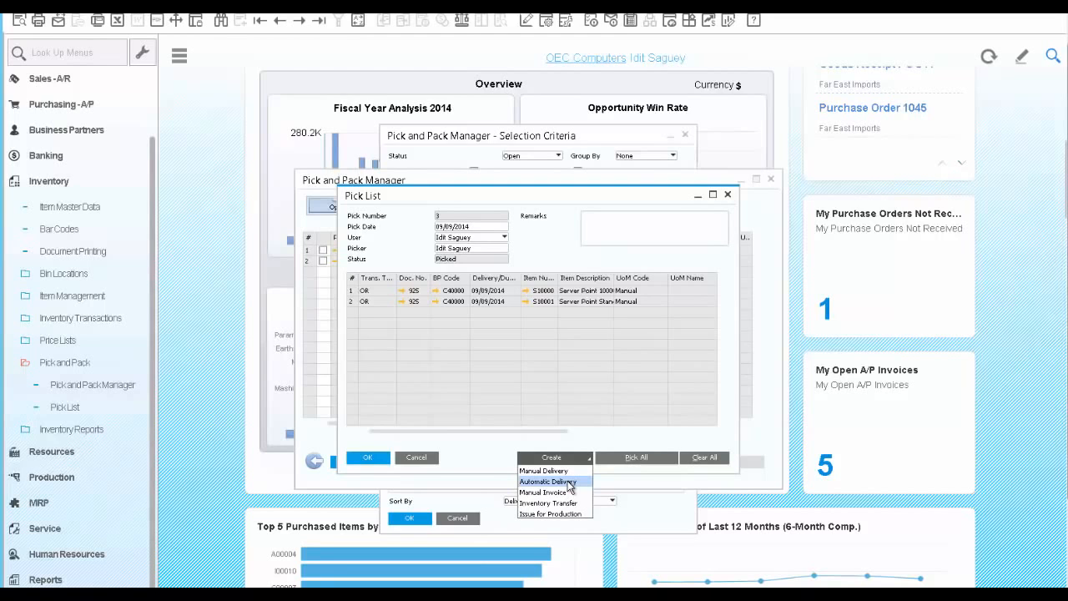
pyautogui.click(570, 483)
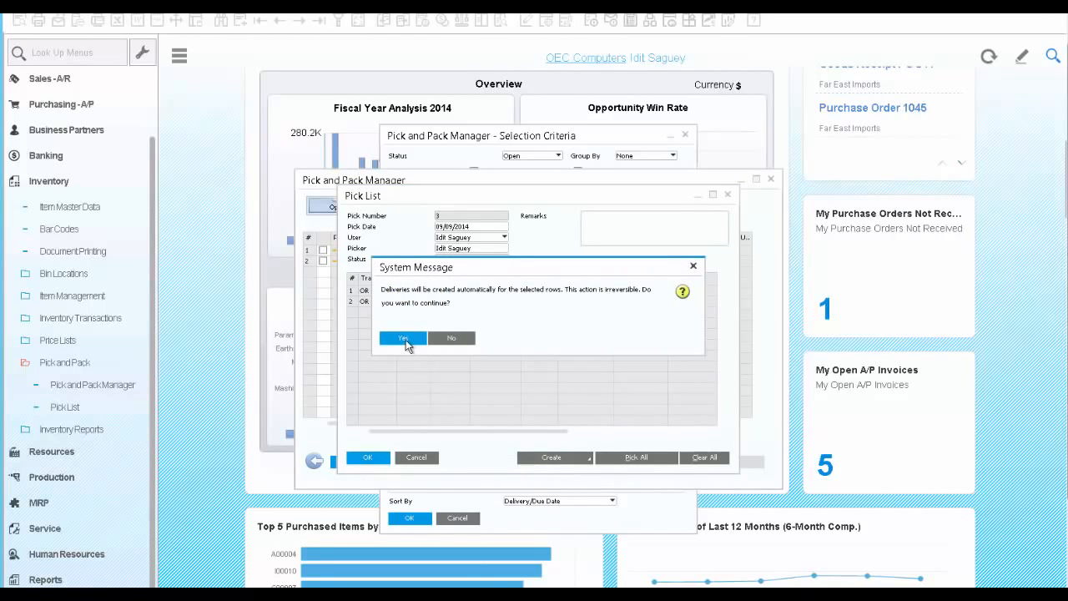
pyautogui.click(404, 339)
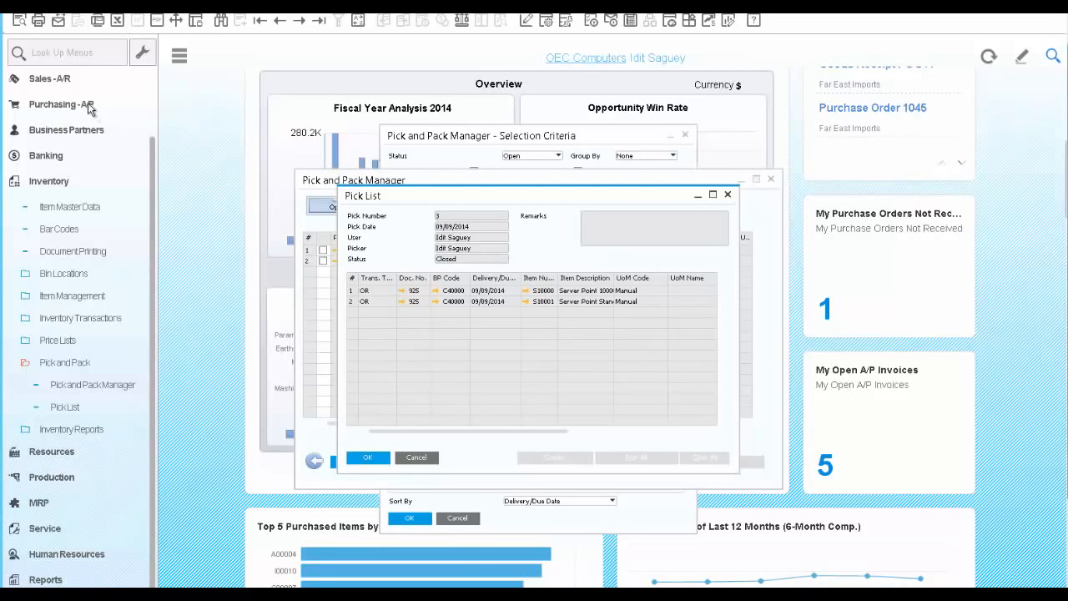
# - Start a new A/R invoice for customer C40000, Earthshaker Corporation
pyautogui.scroll(3, 56, 81)
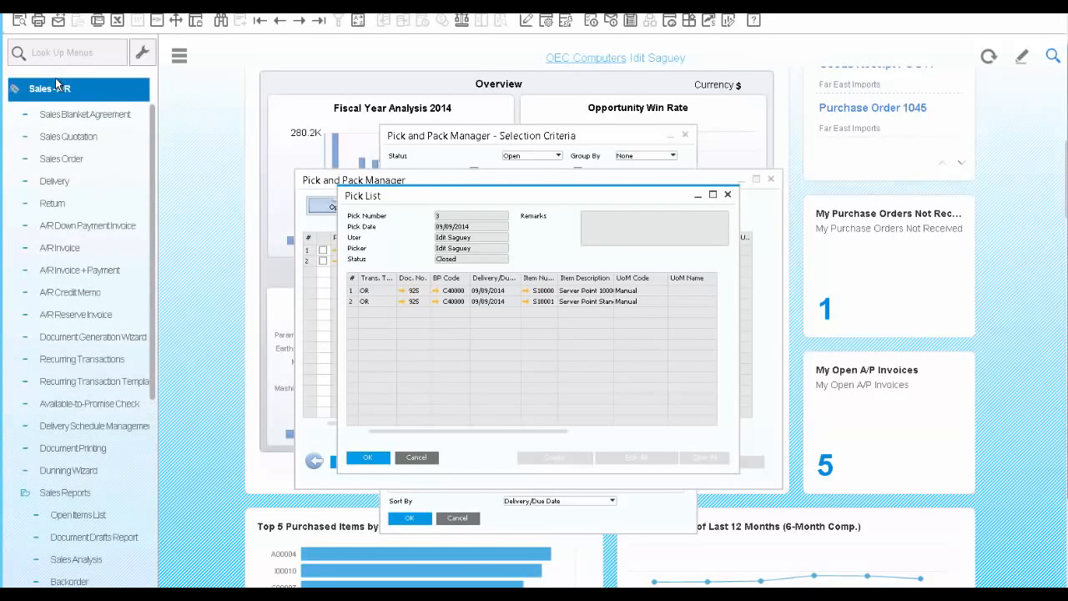
pyautogui.scroll(-3, 73, 313)
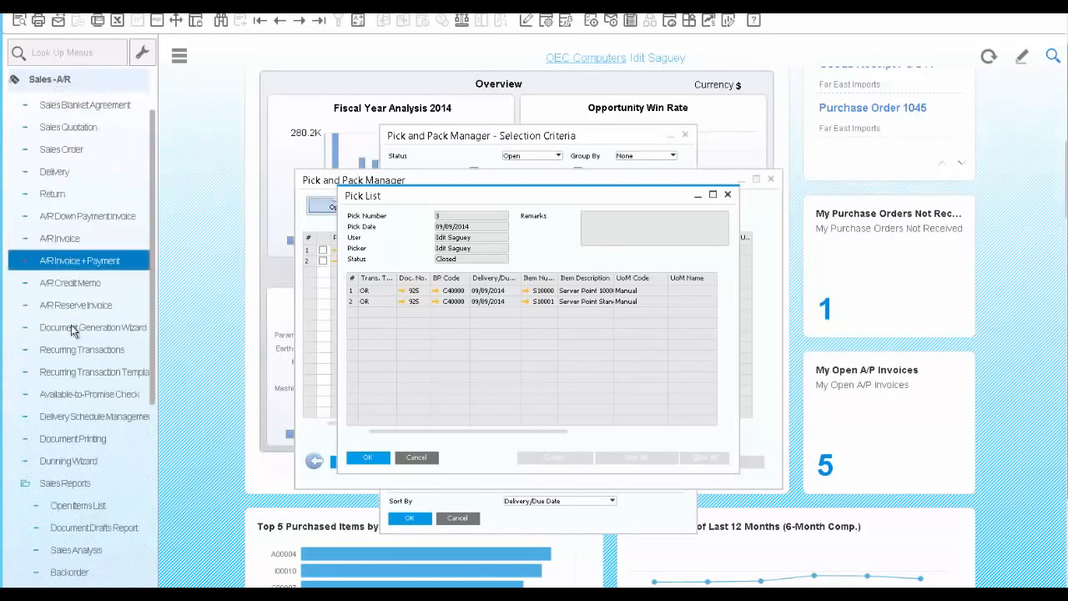
pyautogui.click(60, 240)
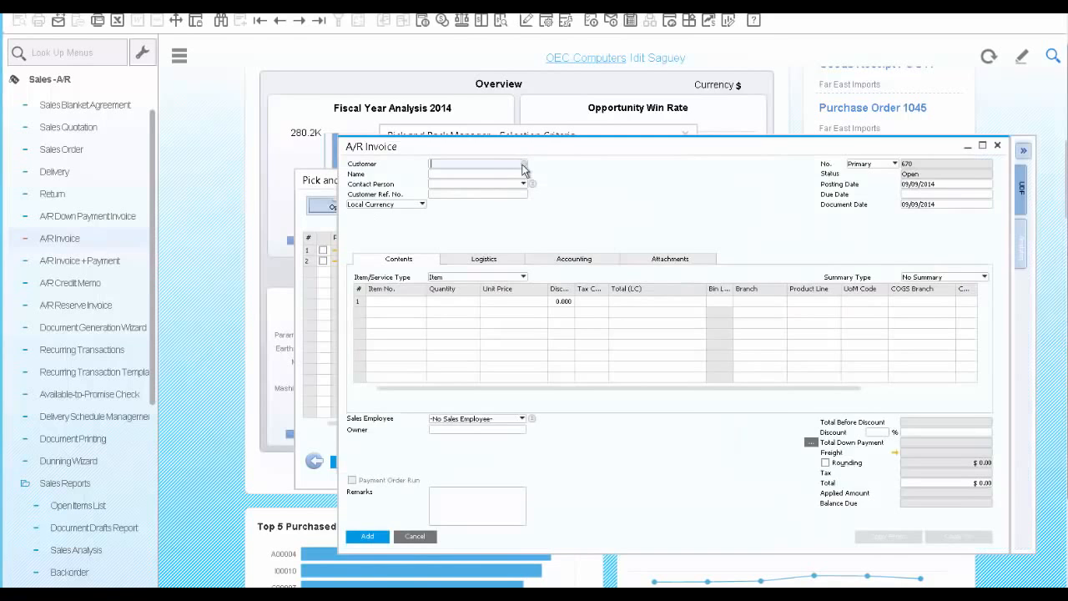
pyautogui.click(523, 164)
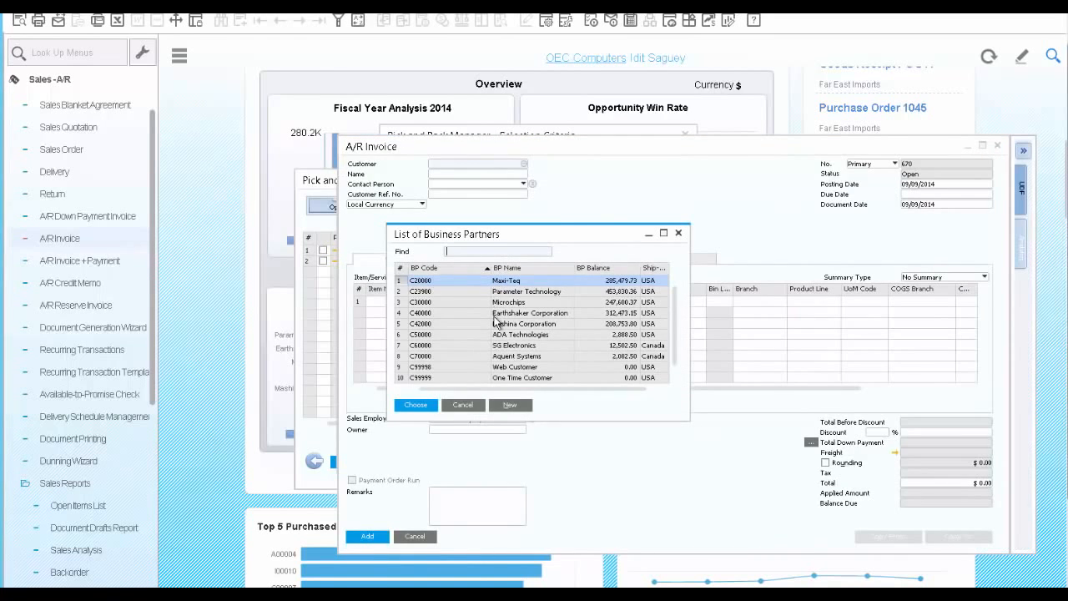
pyautogui.click(495, 314)
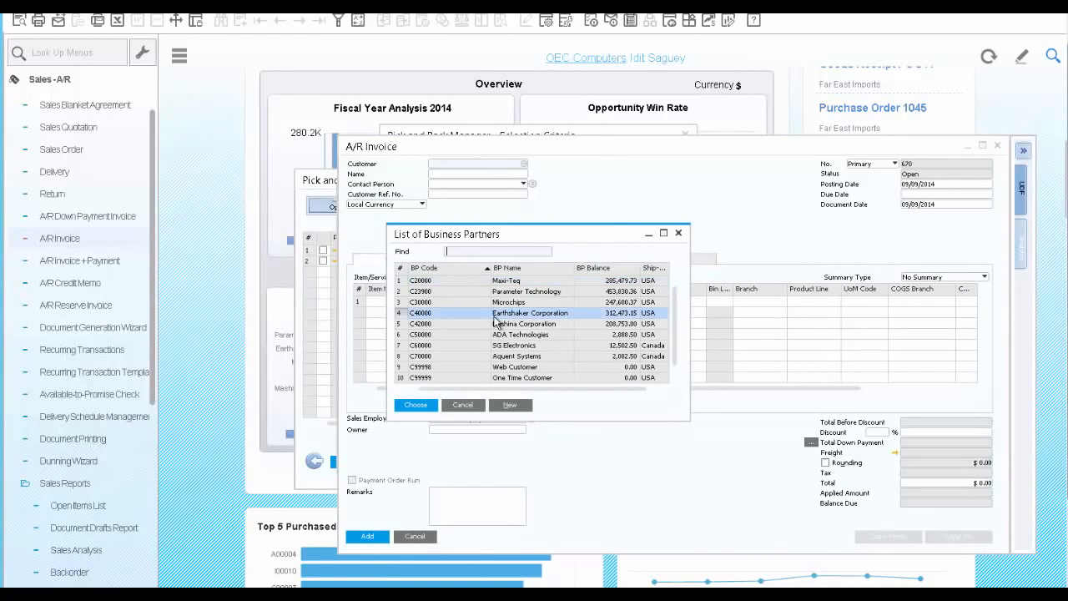
pyautogui.click(414, 405)
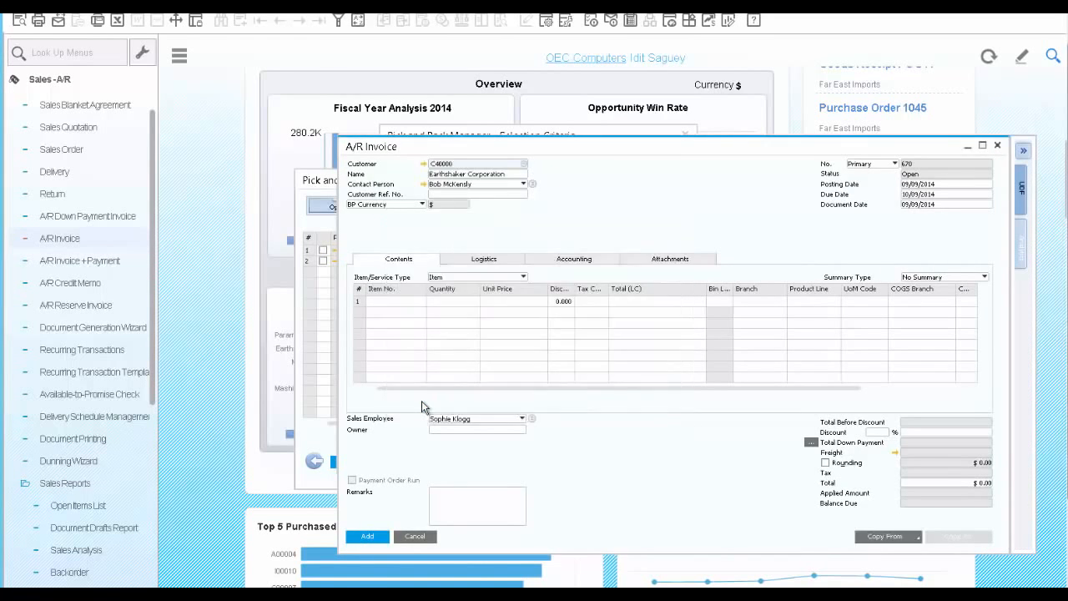
# - Copy Earthshaker's two deliveries dated 09/09/2014 into the invoice with all data at the current exchange rate, and add the invoice
pyautogui.click(916, 536)
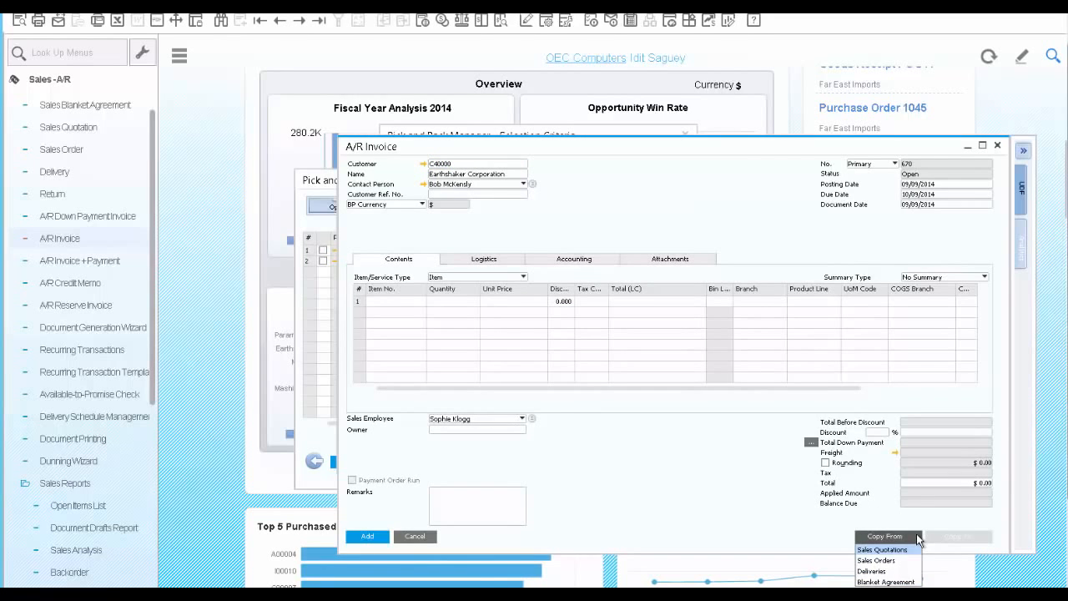
pyautogui.click(889, 570)
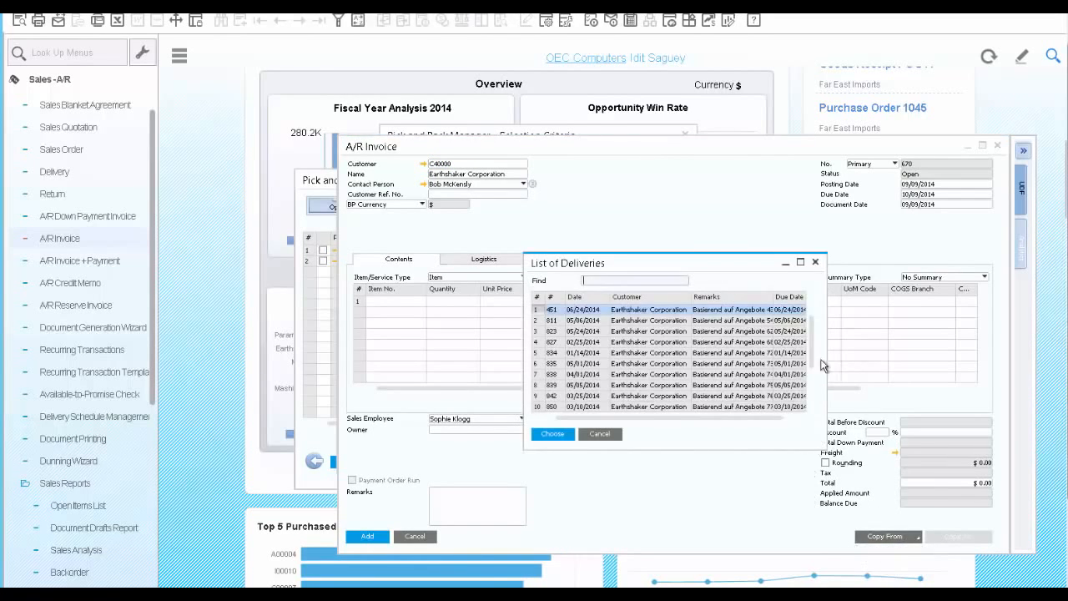
pyautogui.click(813, 380)
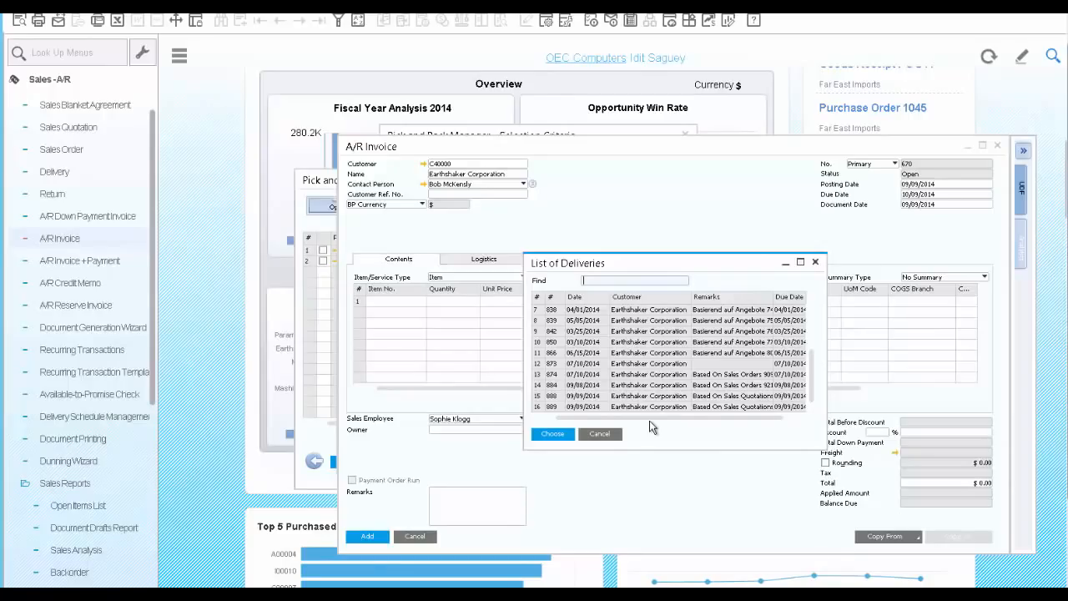
pyautogui.click(557, 397)
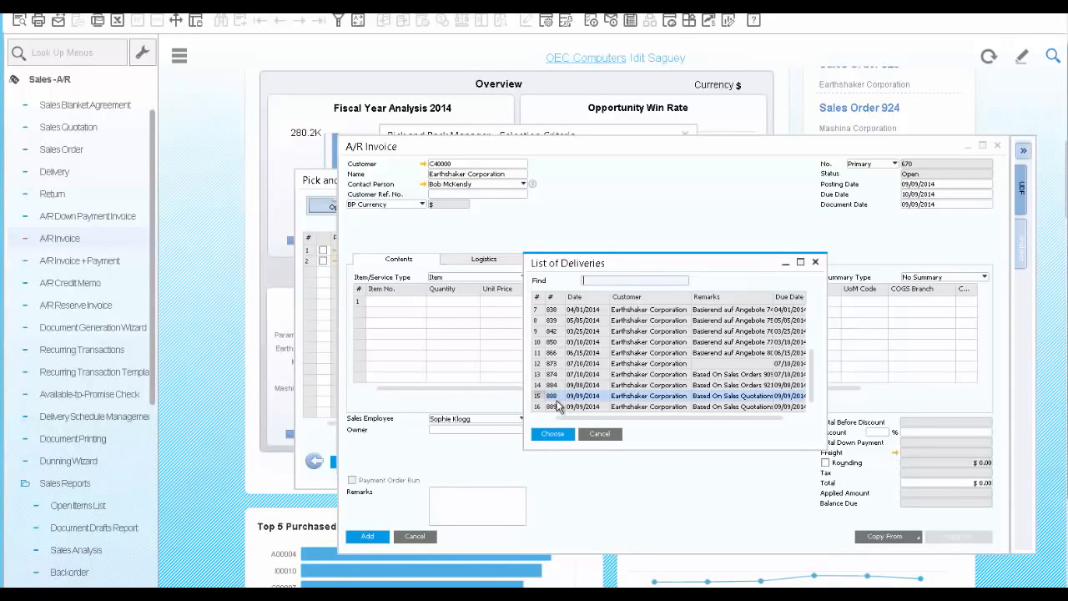
pyautogui.keyDown('ctrl'); pyautogui.click(557, 407); pyautogui.keyUp('ctrl')
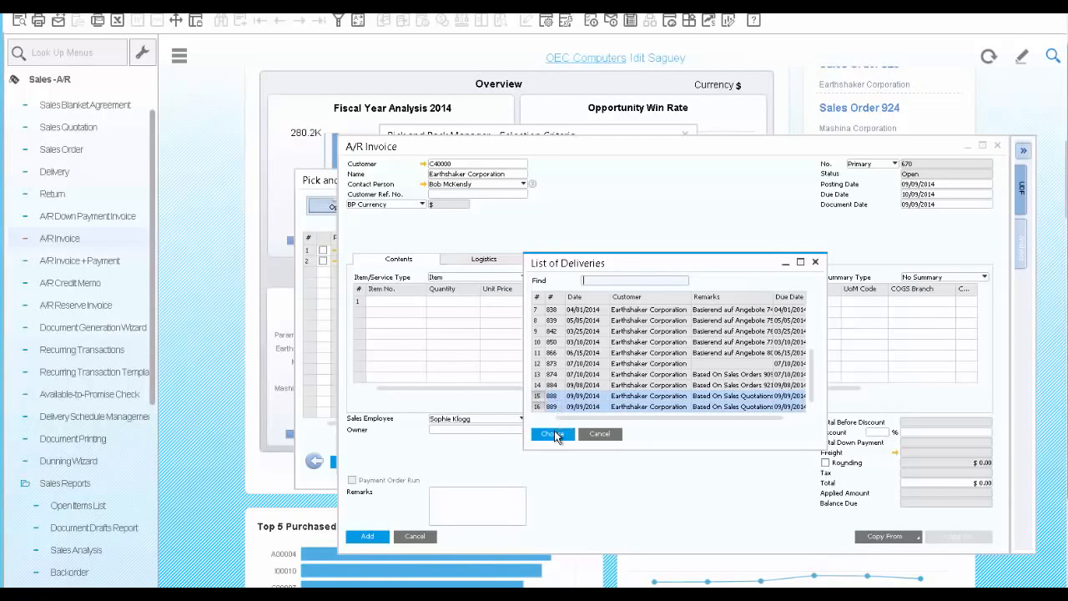
pyautogui.click(553, 434)
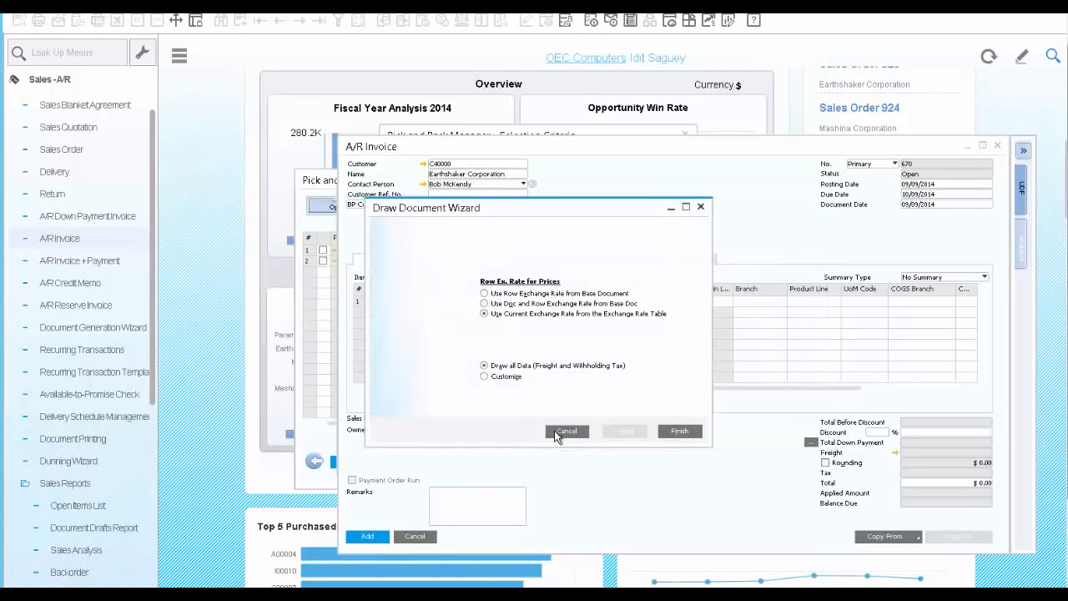
pyautogui.click(680, 432)
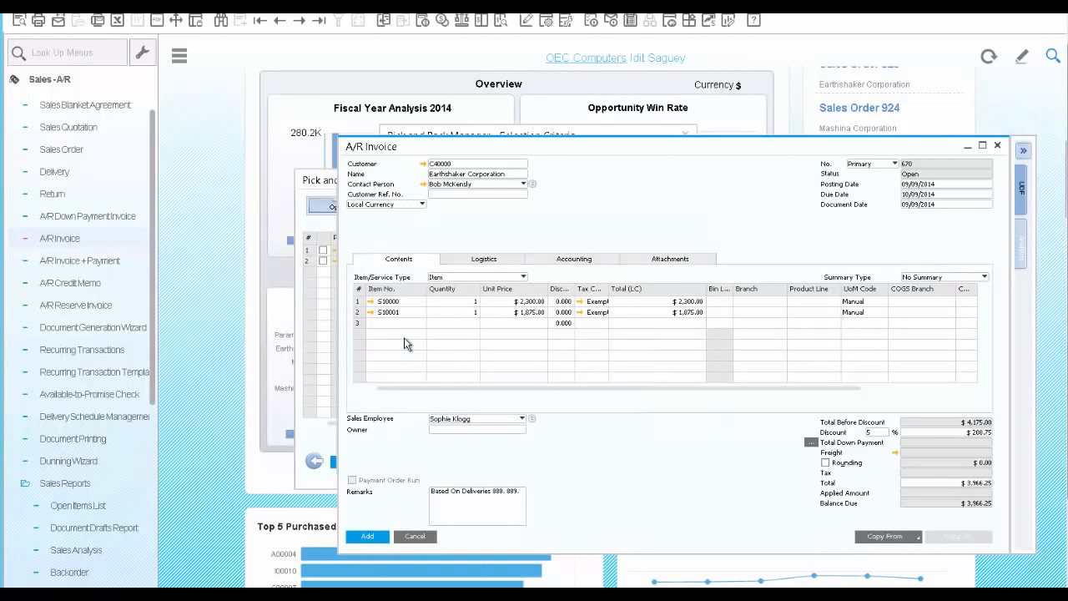
pyautogui.click(369, 538)
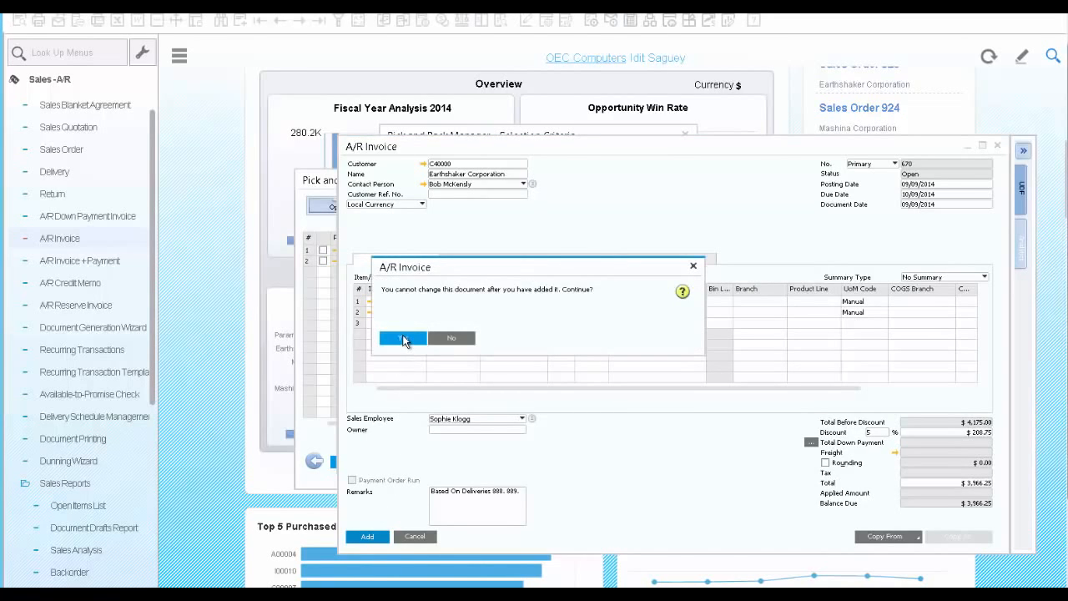
pyautogui.click(404, 340)
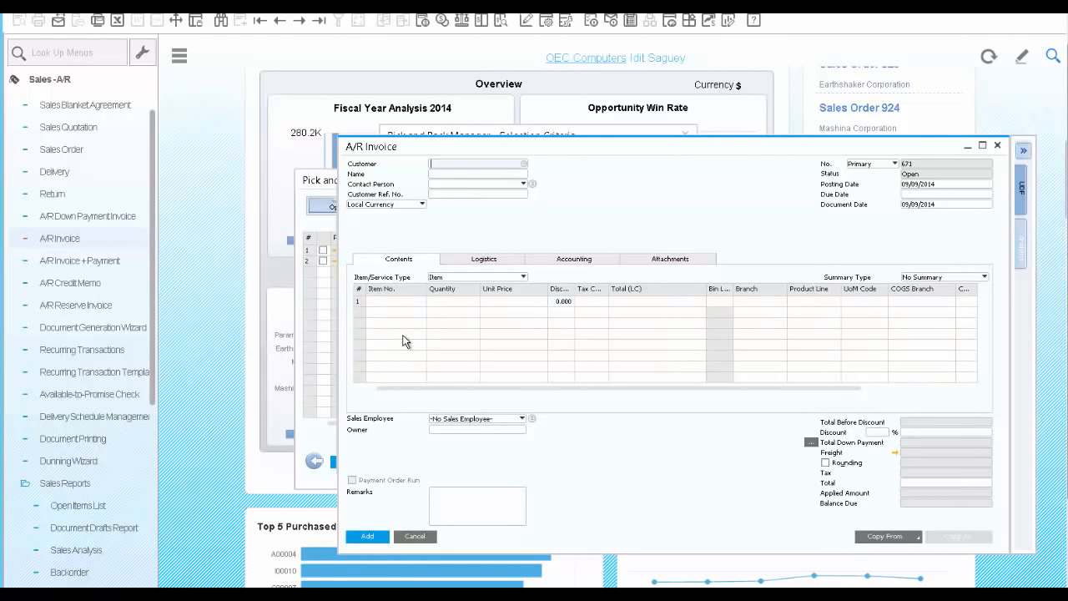
# - Display the last saved A/R invoice and open its relationship map
pyautogui.click(319, 22)
pyautogui.rightClick(617, 210)
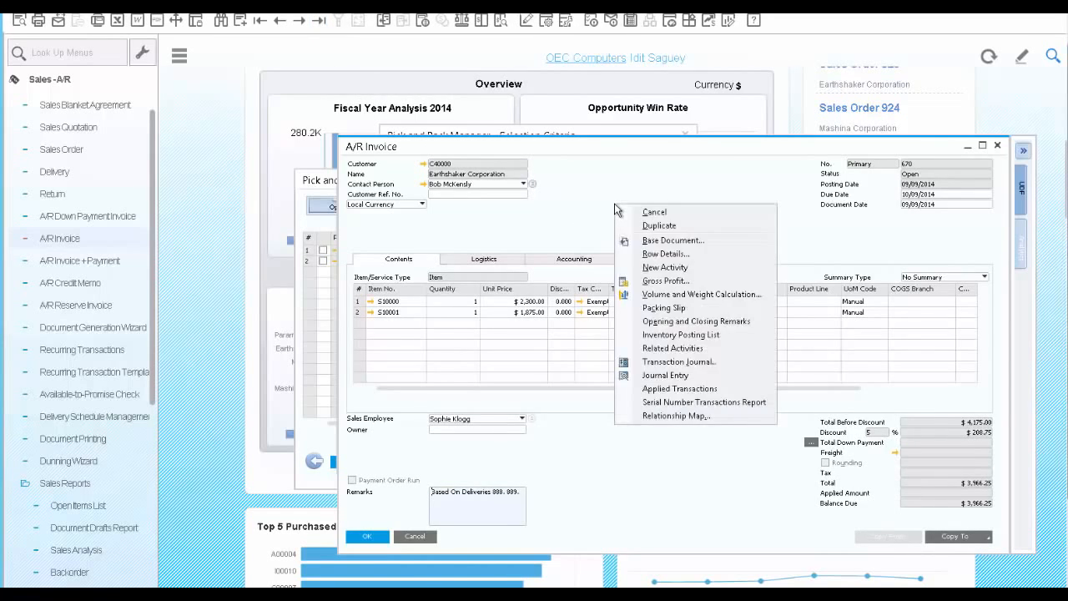
pyautogui.click(671, 417)
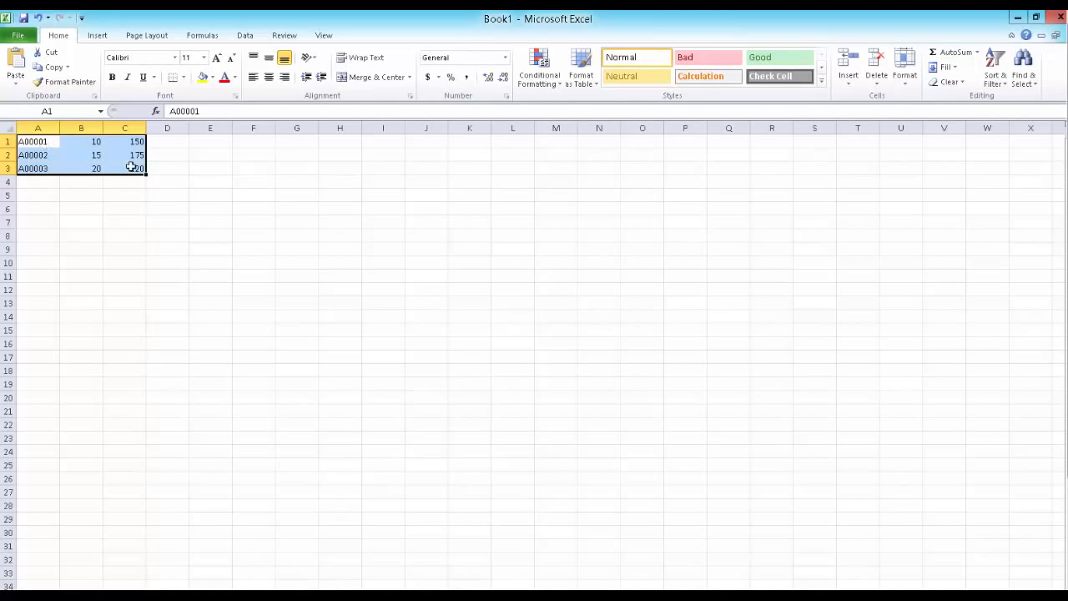
# - Copy the three item rows with quantities and prices from Excel into the item lines of Parameter Technology's new SAP Business One sales order
pyautogui.hotkey('ctrl', 'c')
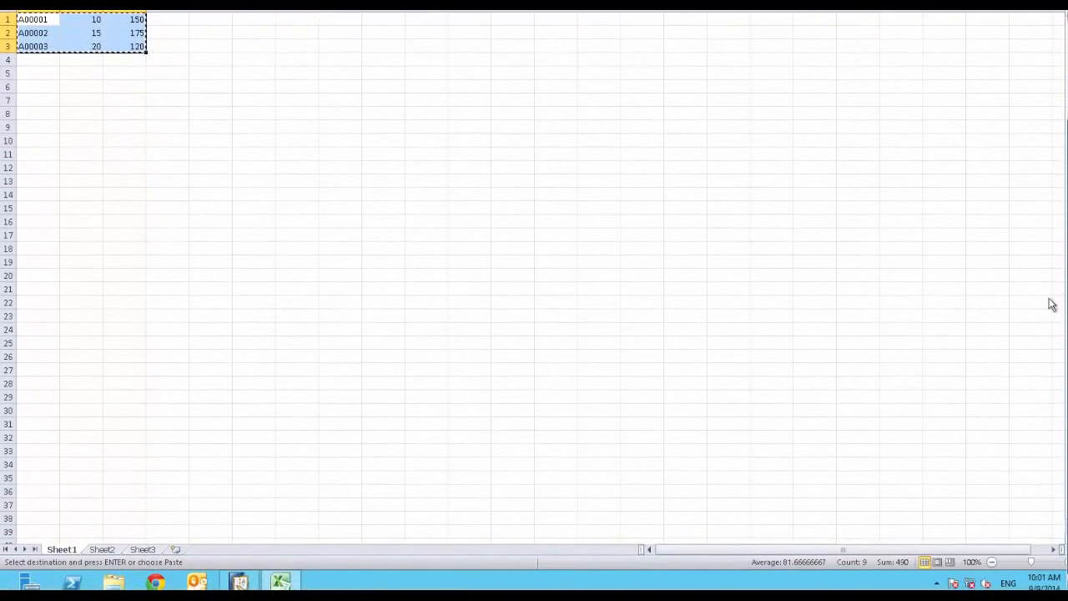
pyautogui.click(240, 581)
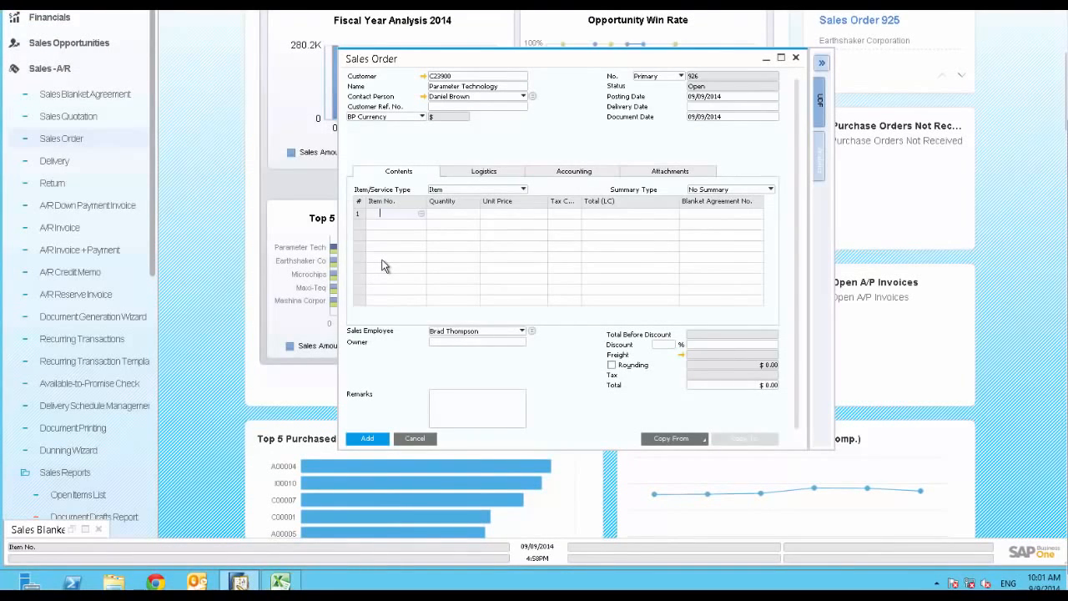
pyautogui.hotkey('ctrl', 'v')
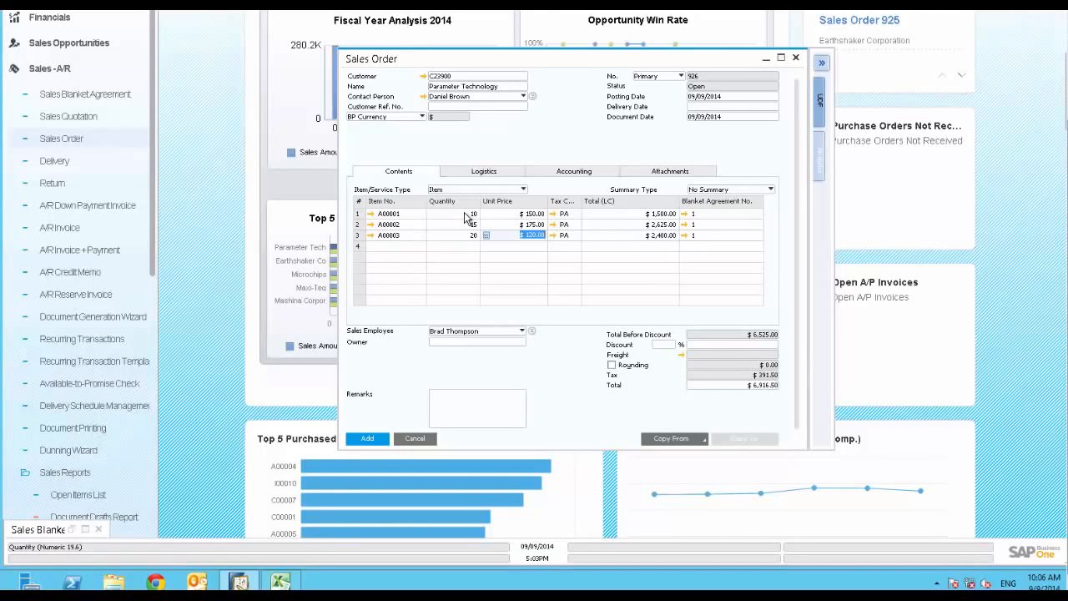
# - Open the blanket agreement linked to item A00001's order line and examine its details, that item's row details and the related documents
pyautogui.click(683, 215)
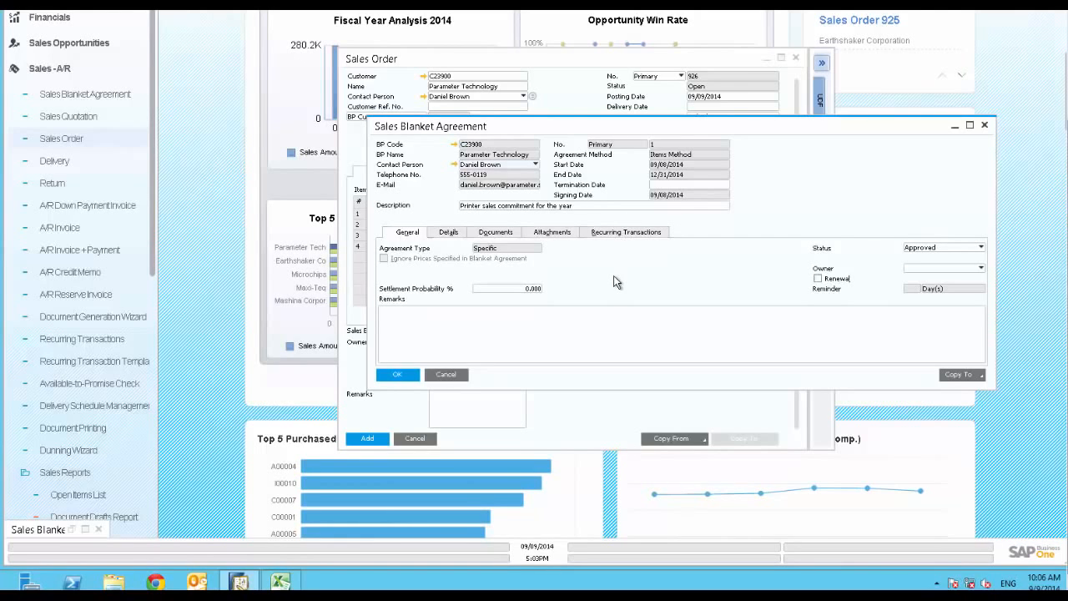
pyautogui.click(448, 233)
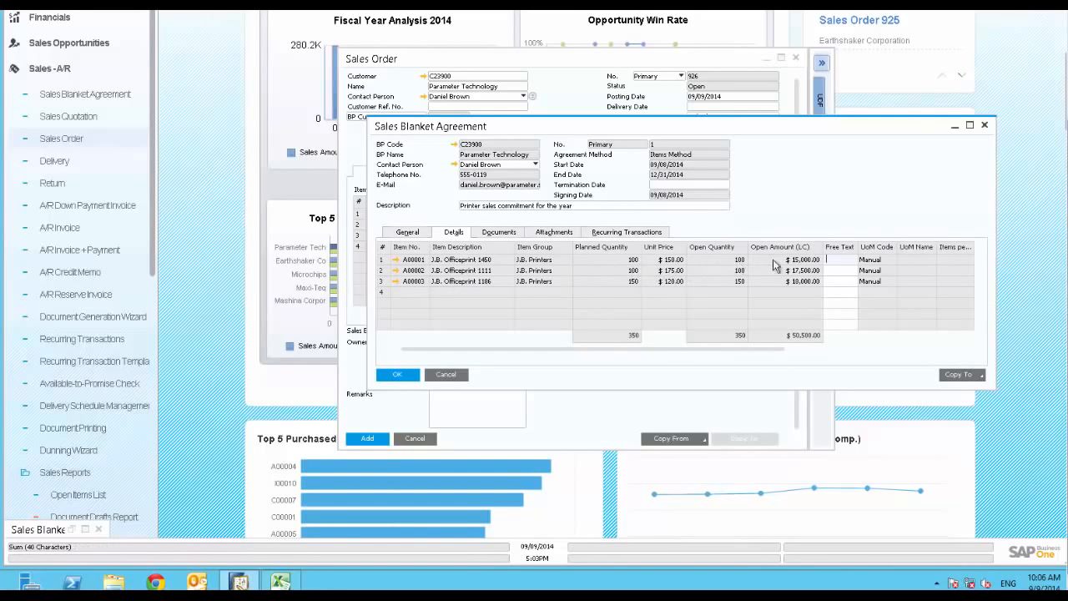
pyautogui.doubleClick(384, 261)
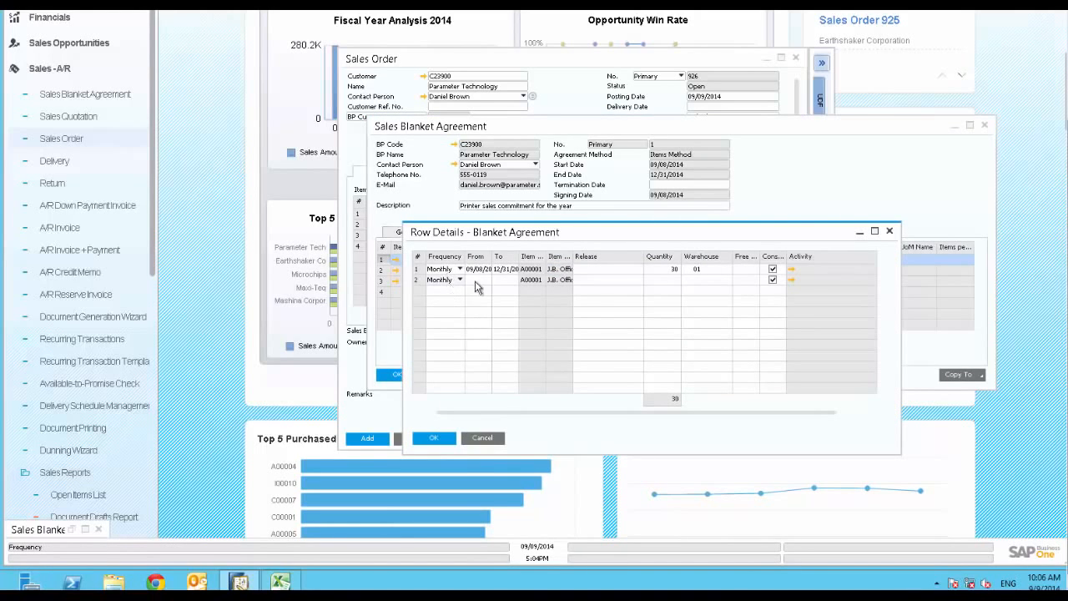
pyautogui.click(443, 436)
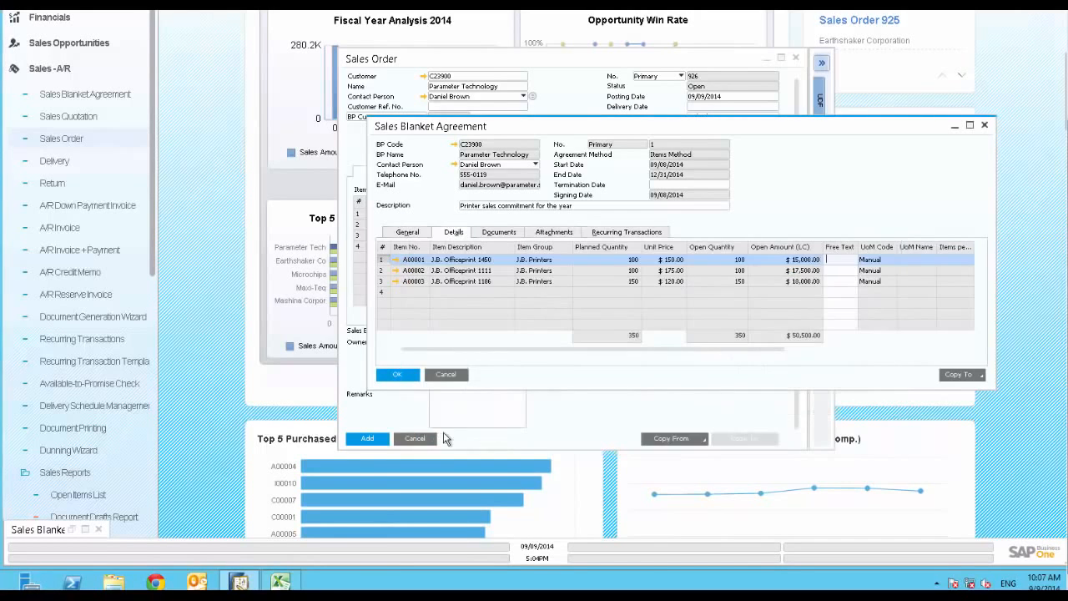
pyautogui.click(498, 232)
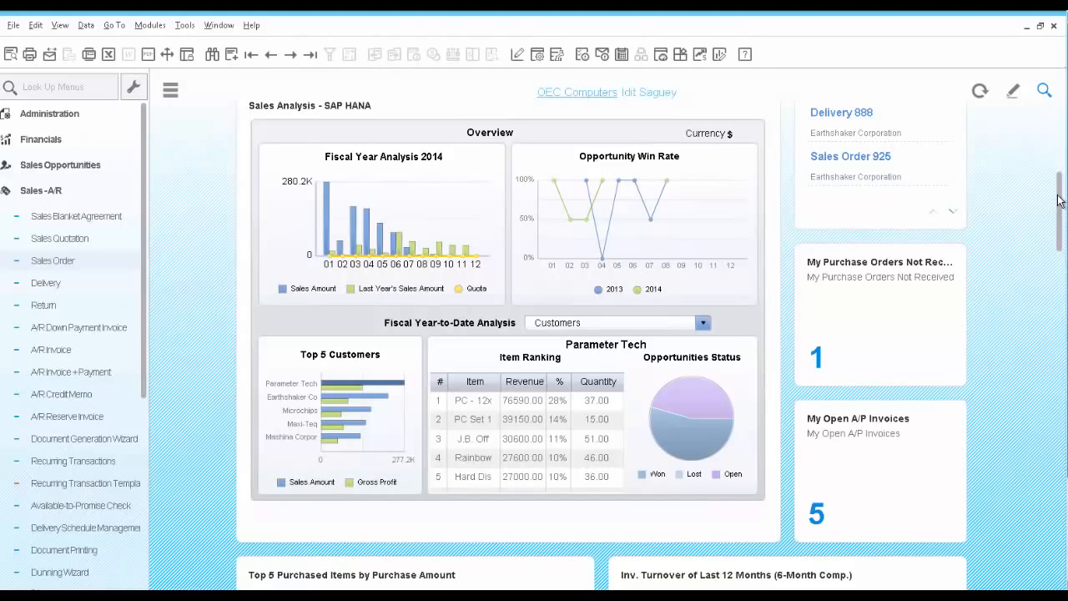
# - Examine the Sales Analysis dashboard's fiscal year figures and the sales amount and gross profit of the top five customers
pyautogui.moveTo(1059, 209); pyautogui.dragTo(1065, 434)
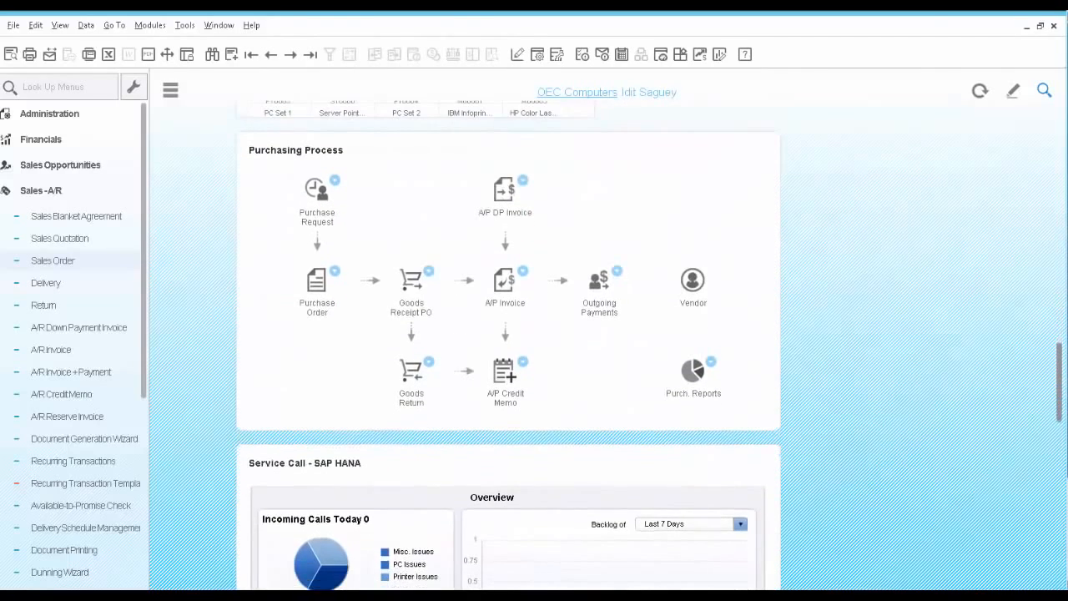
pyautogui.moveTo(1061, 392); pyautogui.dragTo(1060, 192)
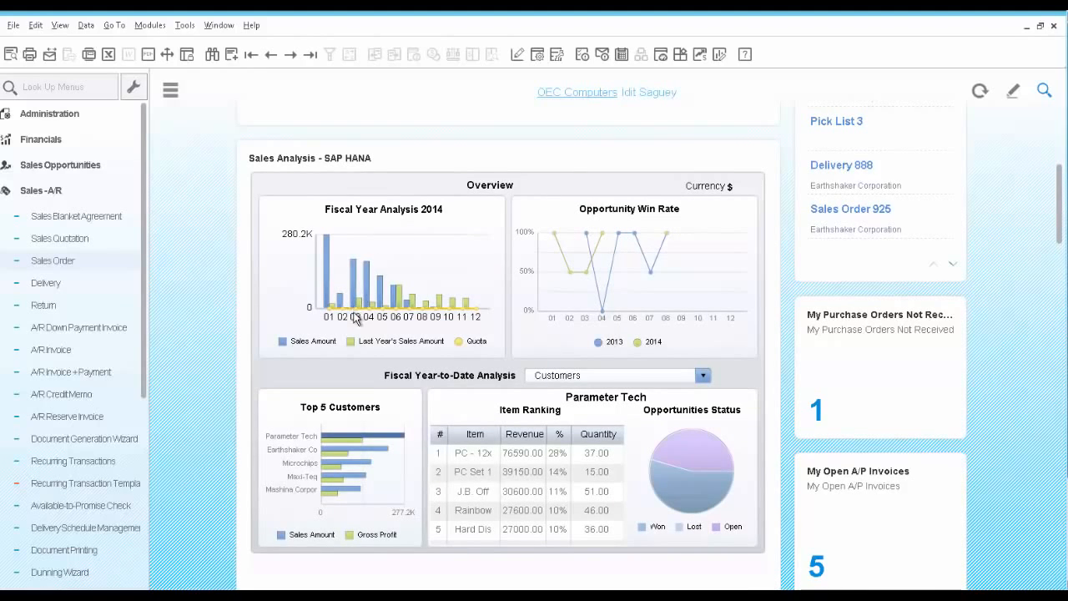
pyautogui.moveTo(359, 315)
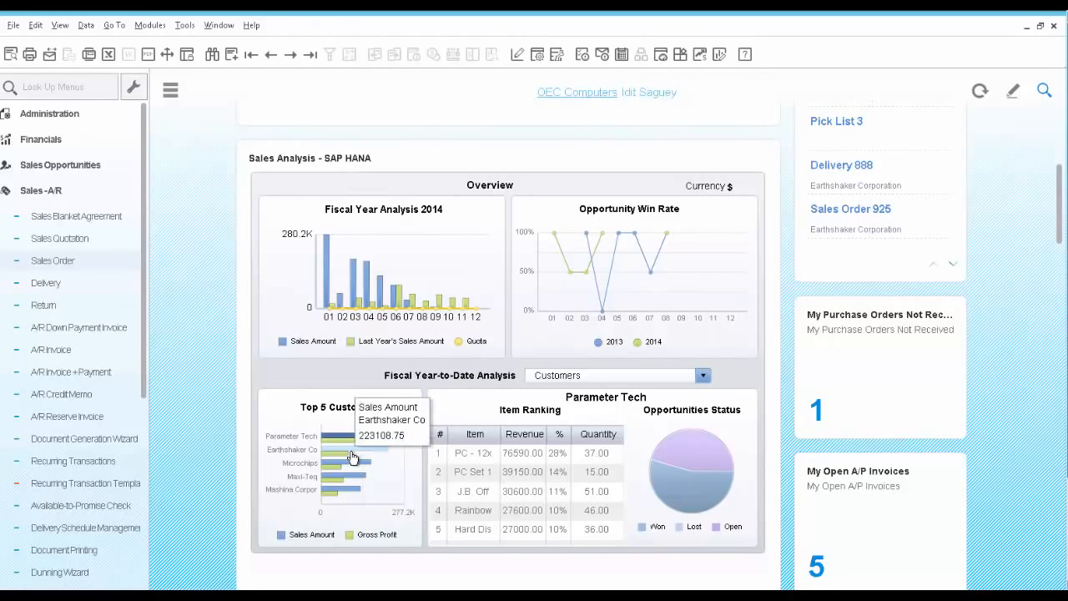
pyautogui.moveTo(341, 443)
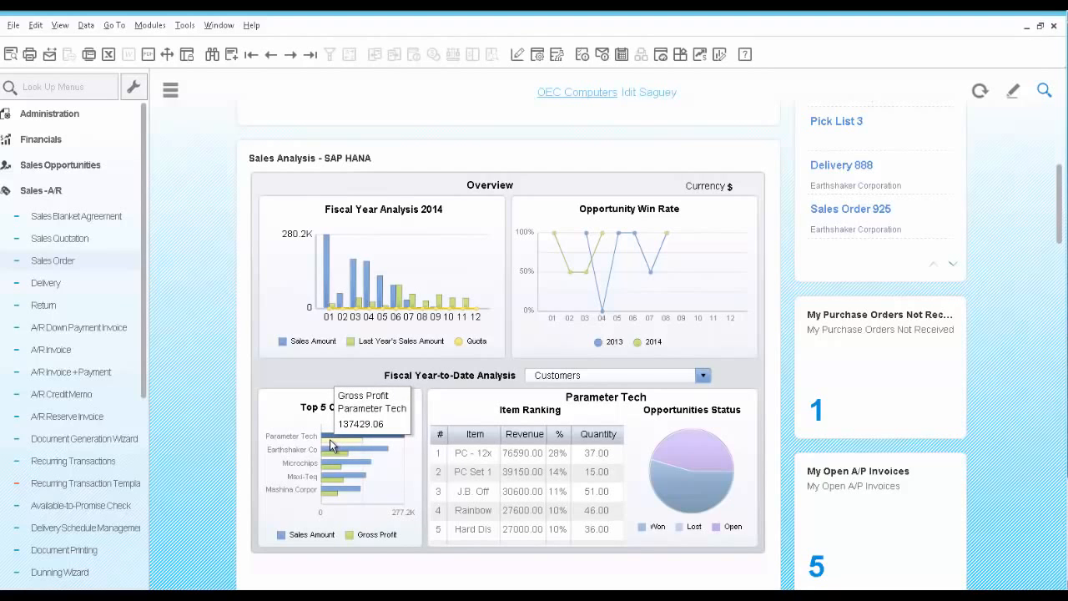
# - Switch the Fiscal Year-to-Date Analysis to Sales Employees and examine the leading employee's gross profit and customer ranking
pyautogui.click(593, 377)
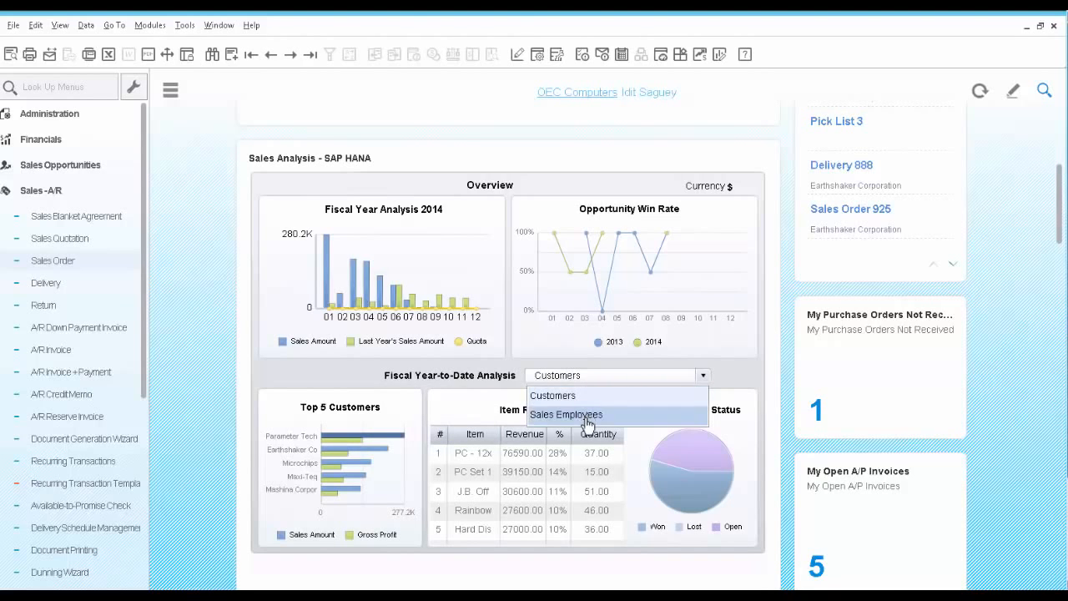
pyautogui.click(587, 420)
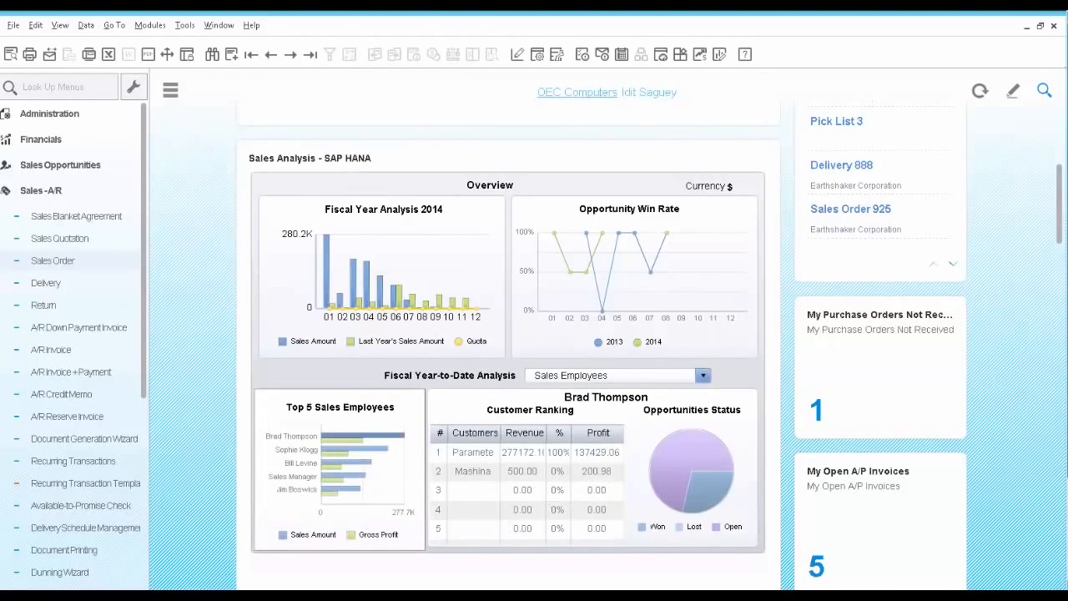
pyautogui.moveTo(334, 444)
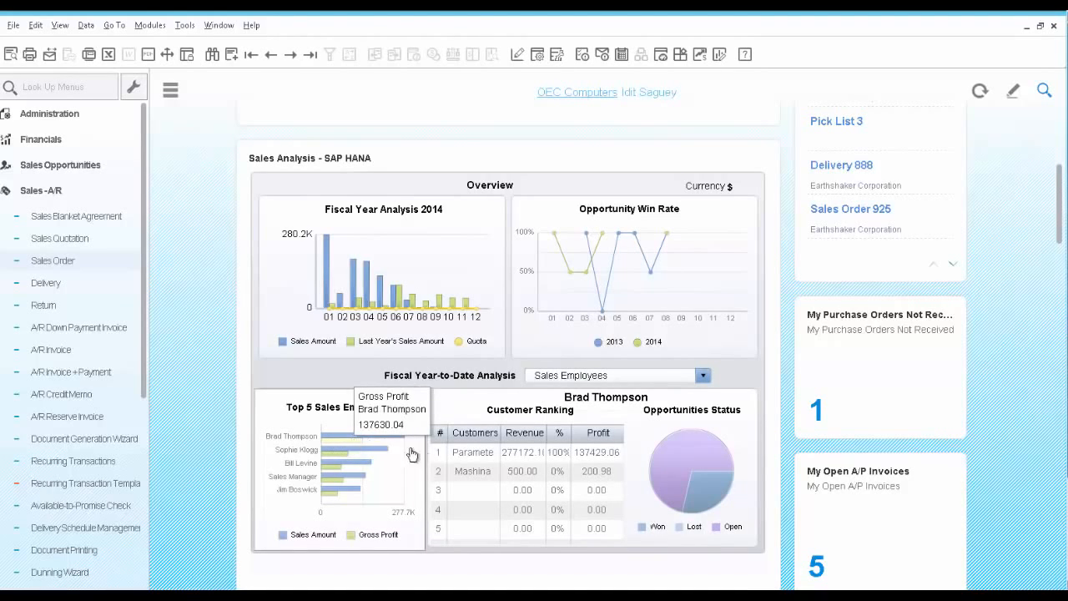
pyautogui.click(469, 459)
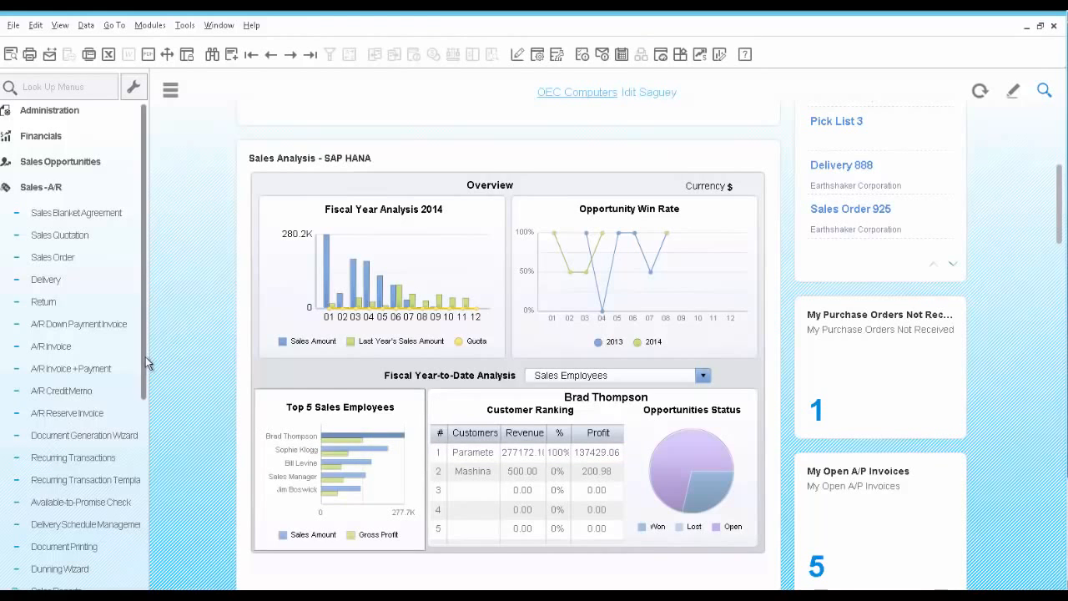
# - Run the SP Commission by Invoices report with the prefilled sales employee and posting dates, and enlarge its window to show the commission sums
pyautogui.scroll(-2, 146, 417)
pyautogui.scroll(-6, 142, 467)
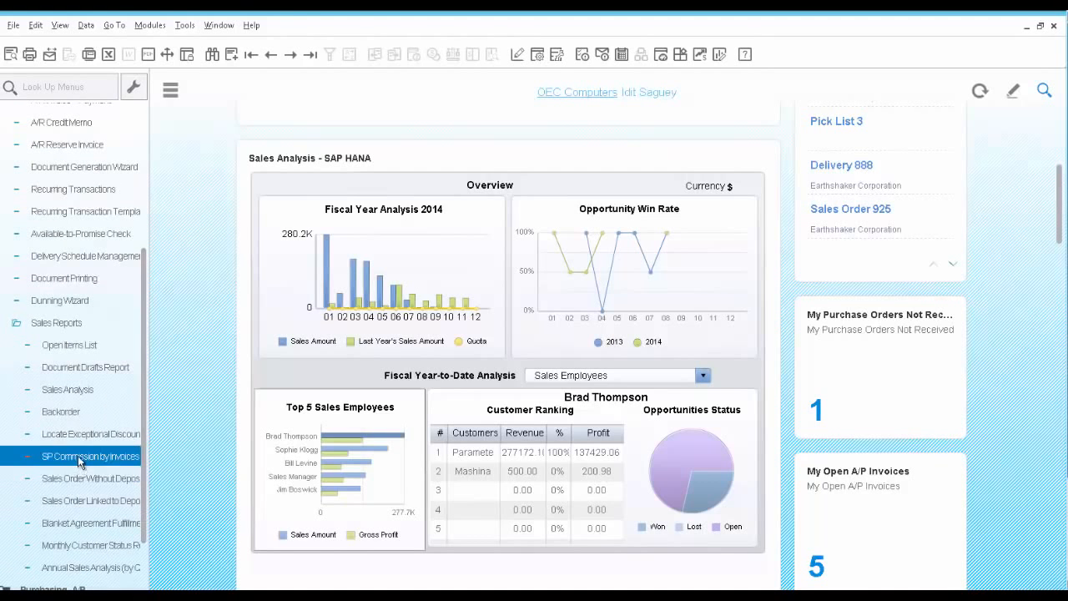
pyautogui.click(77, 456)
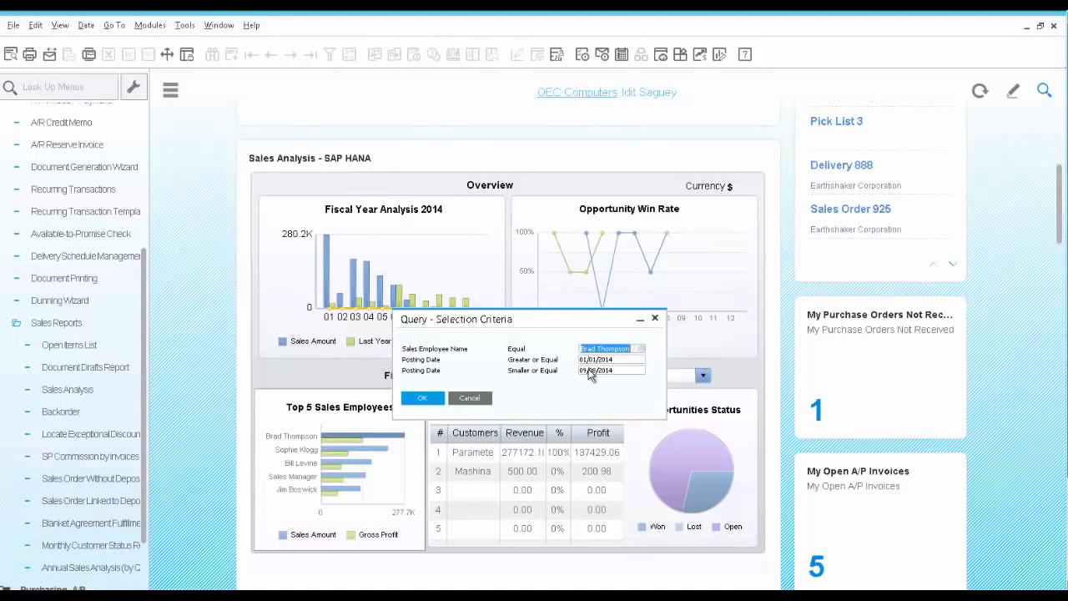
pyautogui.click(422, 398)
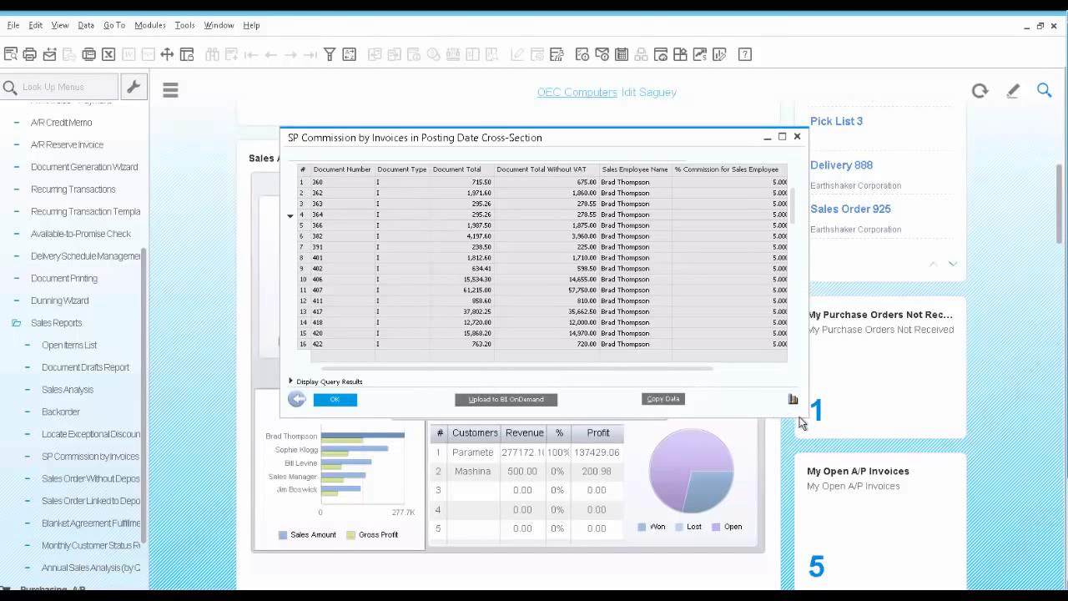
pyautogui.moveTo(806, 417); pyautogui.dragTo(951, 488)
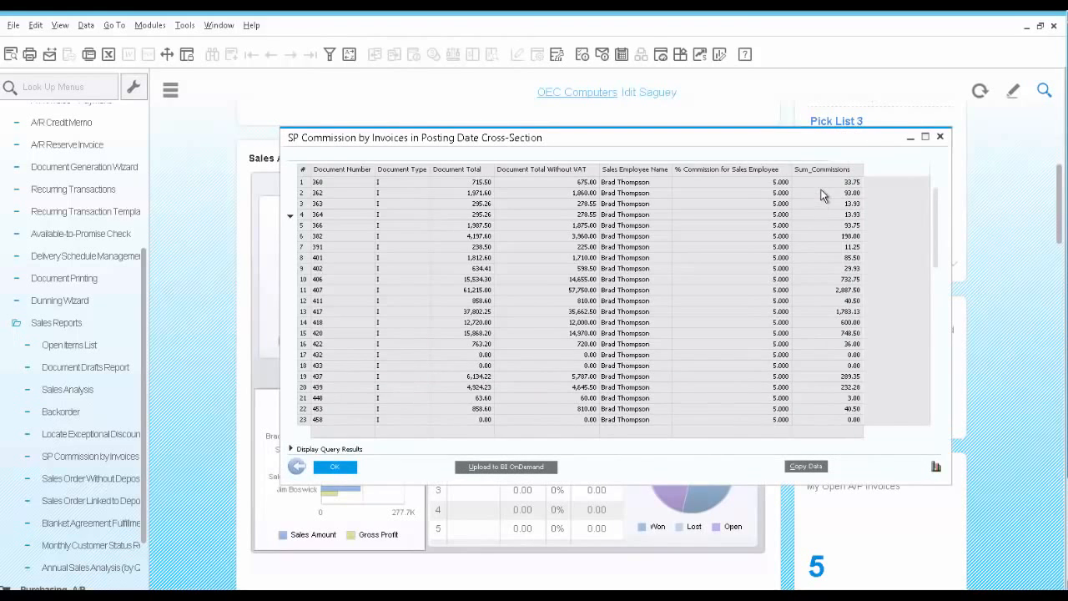